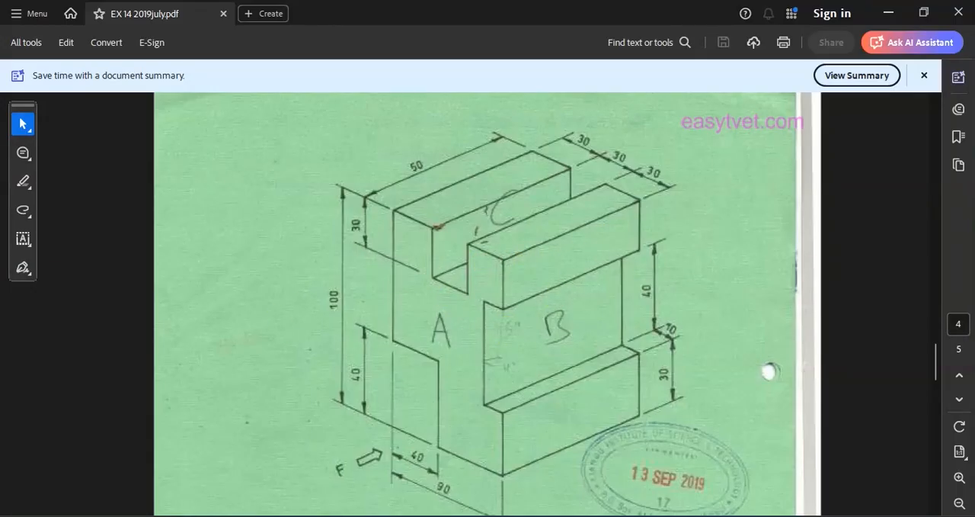
Step: Switch to AutoCAD and choose the 3D modeling workspace
{"action": "key", "text": "alt+Tab"}
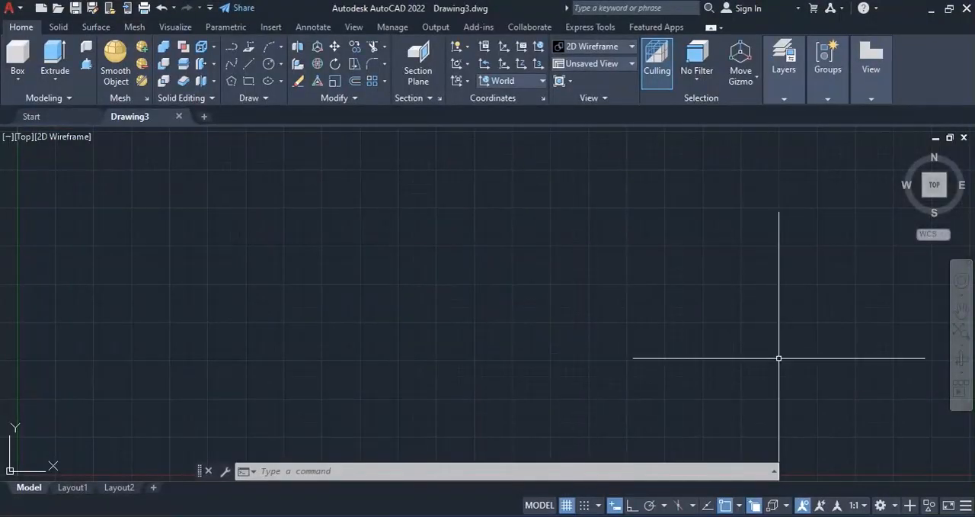
{"action": "left_click", "coordinate": [896, 505]}
{"action": "left_click", "coordinate": [869, 414]}
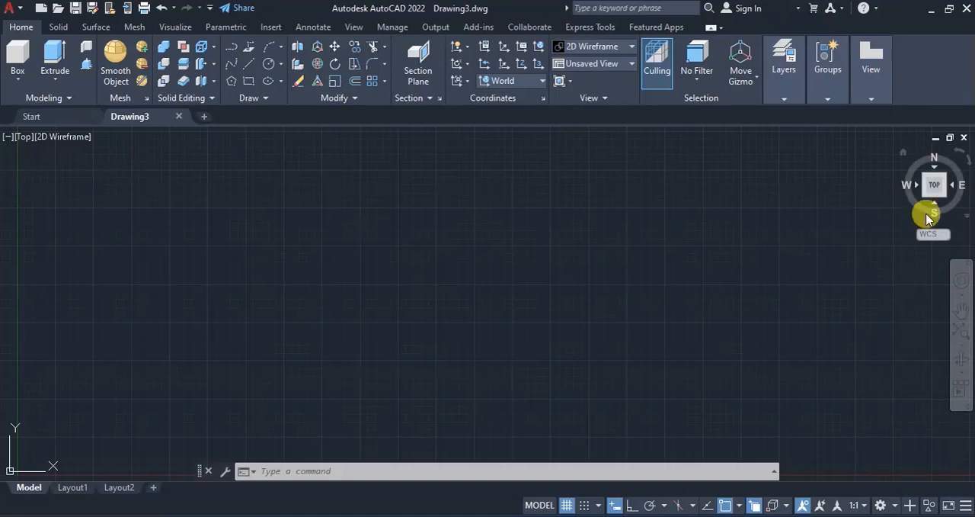
Step: Orient the model view to the Left side and align the UCS with that view
{"action": "left_click", "coordinate": [904, 155]}
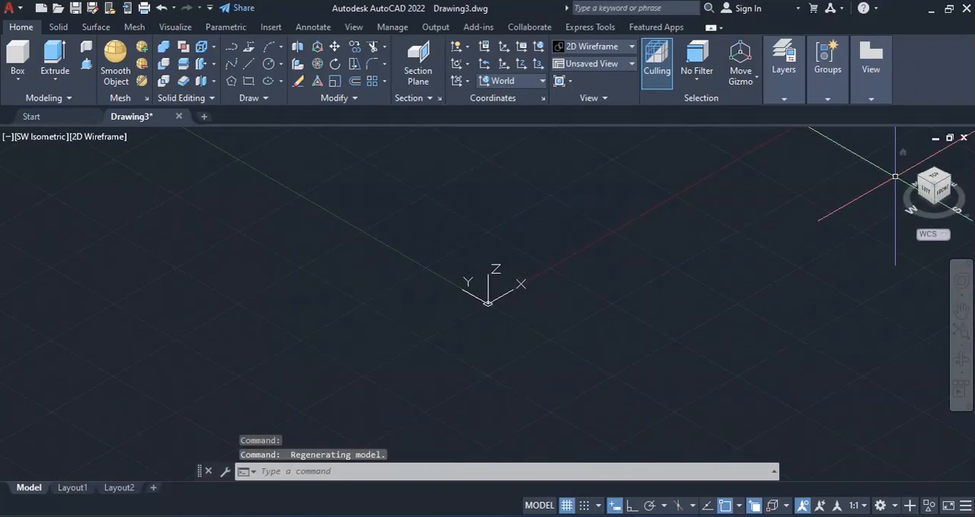
{"action": "left_click", "coordinate": [929, 197]}
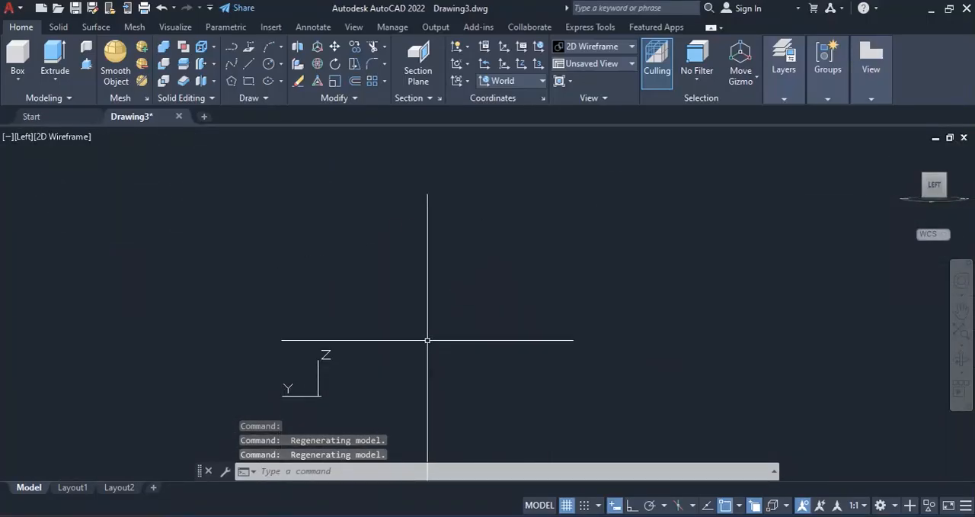
{"action": "left_click", "coordinate": [464, 80]}
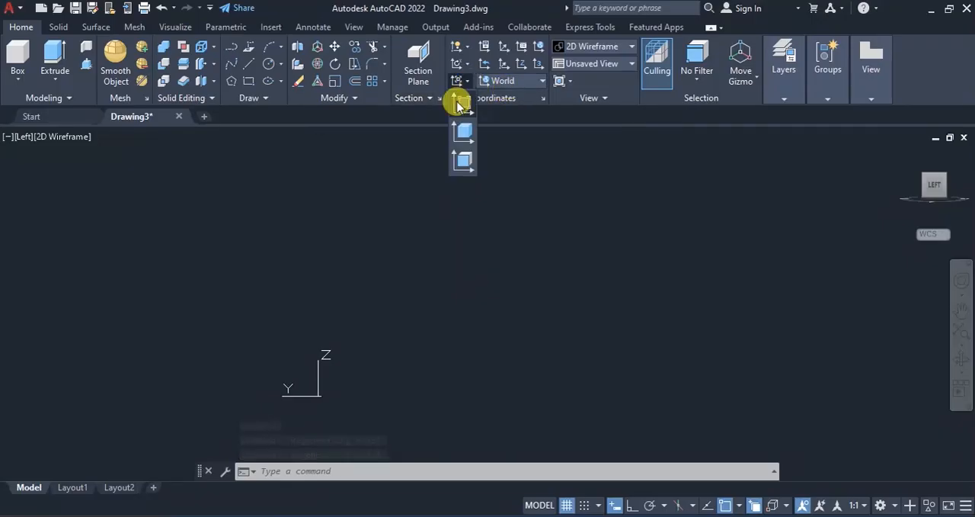
{"action": "left_click", "coordinate": [461, 104]}
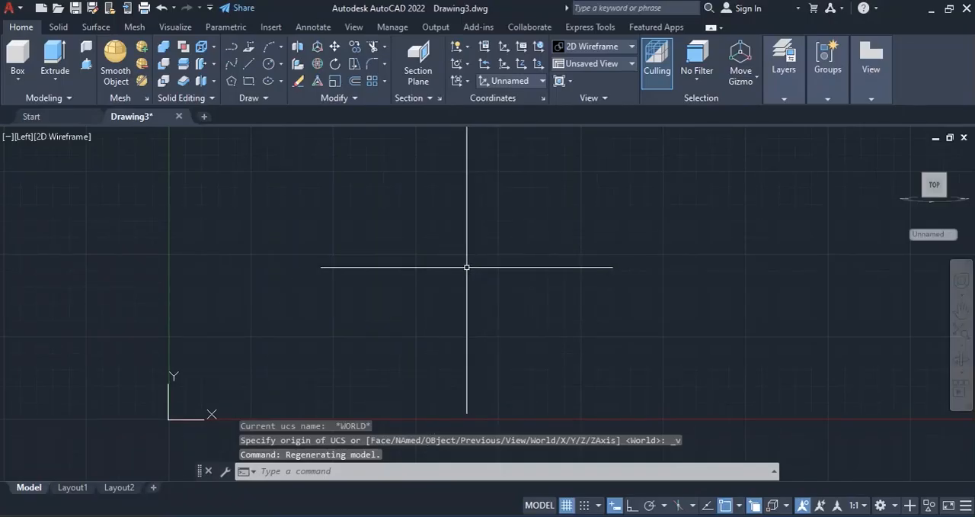
{"action": "left_click", "coordinate": [256, 66]}
{"action": "left_click", "coordinate": [399, 235]}
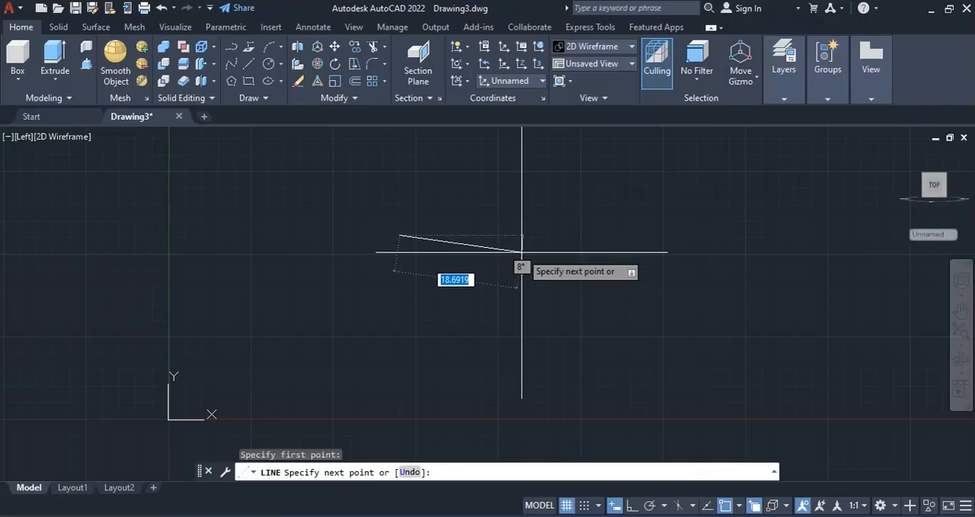
{"action": "key", "text": "Escape"}
Step: Start a polyline in the empty drawing with ortho mode on and draw its first horizontal segment 30 units to the right
{"action": "scroll", "coordinate": [375, 377], "scroll_direction": "down", "scroll_amount": 4}
{"action": "scroll", "coordinate": [130, 407], "scroll_direction": "down", "scroll_amount": 2}
{"action": "scroll", "coordinate": [562, 269], "scroll_direction": "up", "scroll_amount": 2}
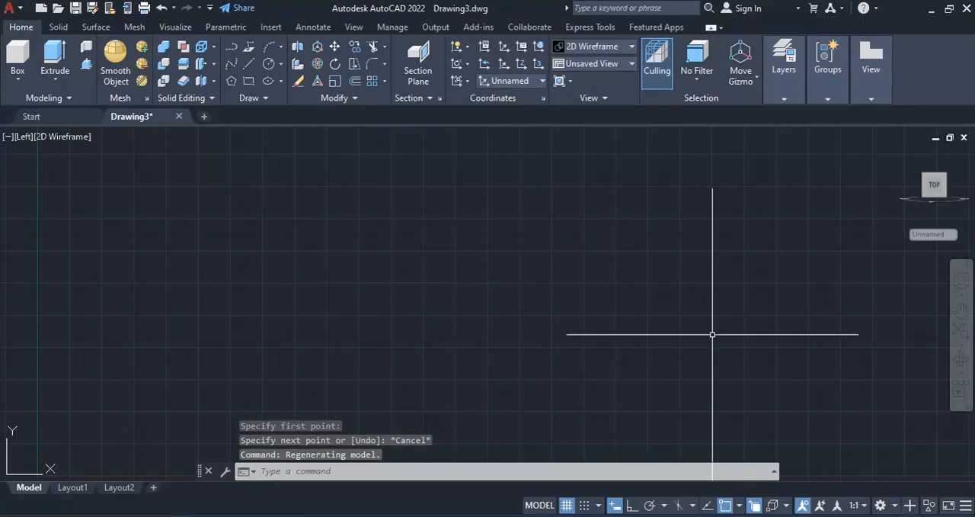
{"action": "left_click", "coordinate": [232, 48]}
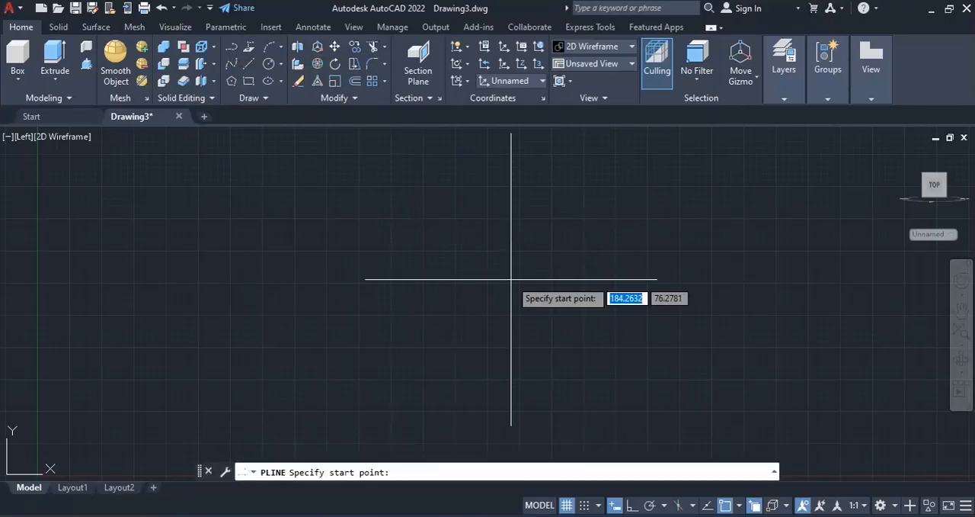
{"action": "key", "text": "alt+Tab"}
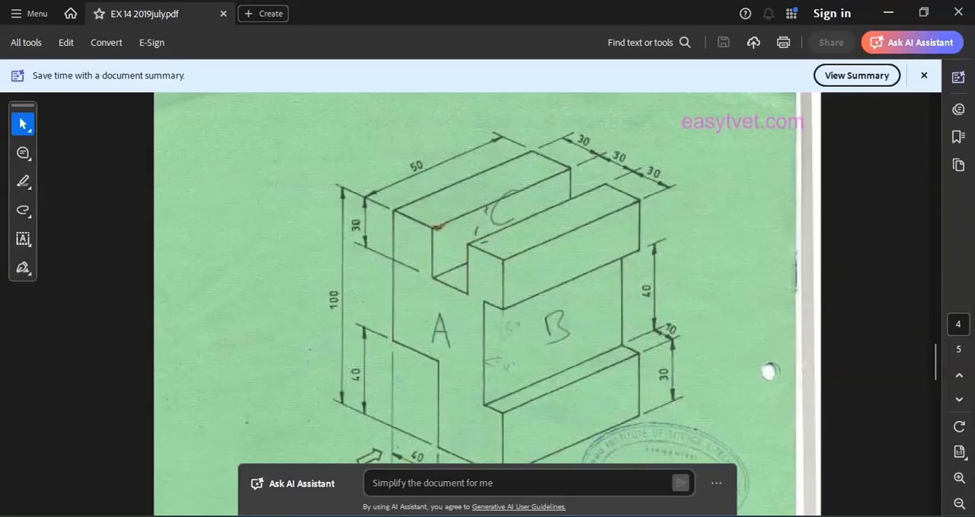
{"action": "left_click", "coordinate": [714, 516]}
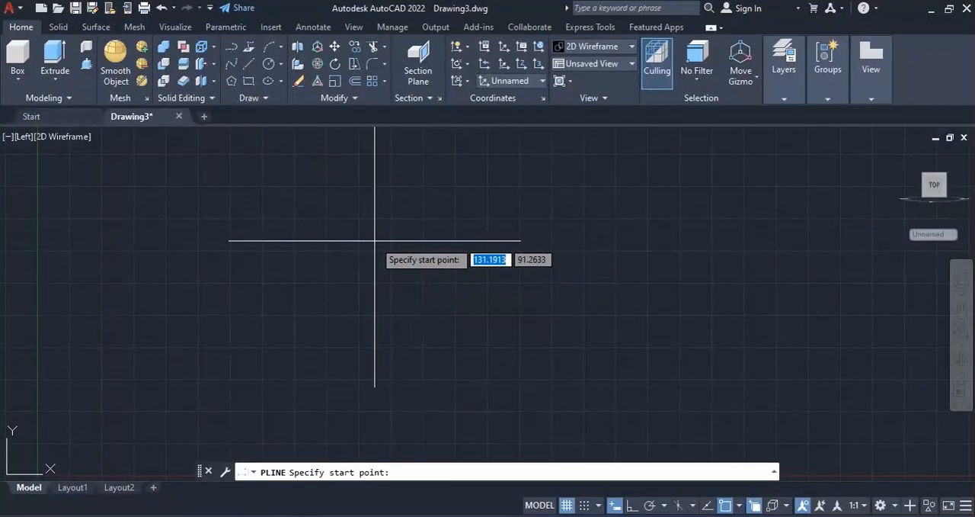
{"action": "left_click", "coordinate": [370, 236]}
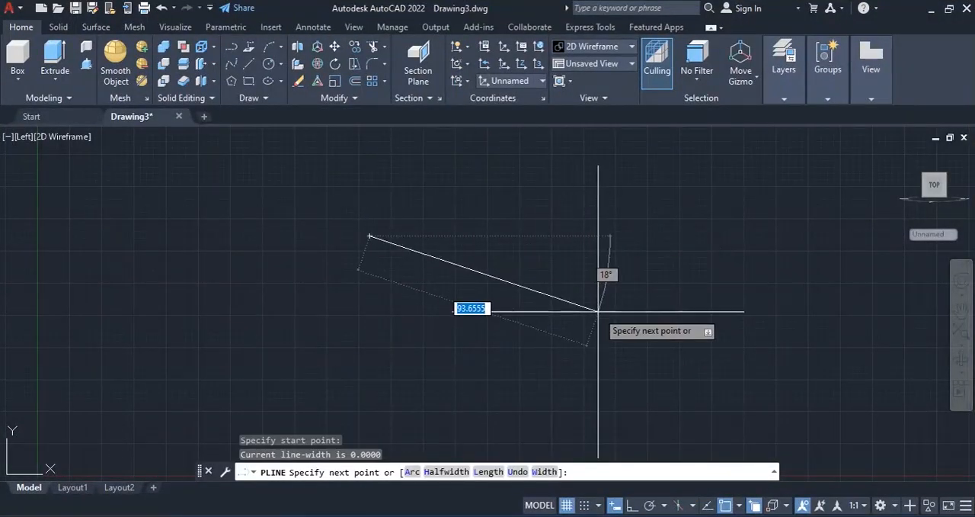
{"action": "left_click", "coordinate": [631, 506]}
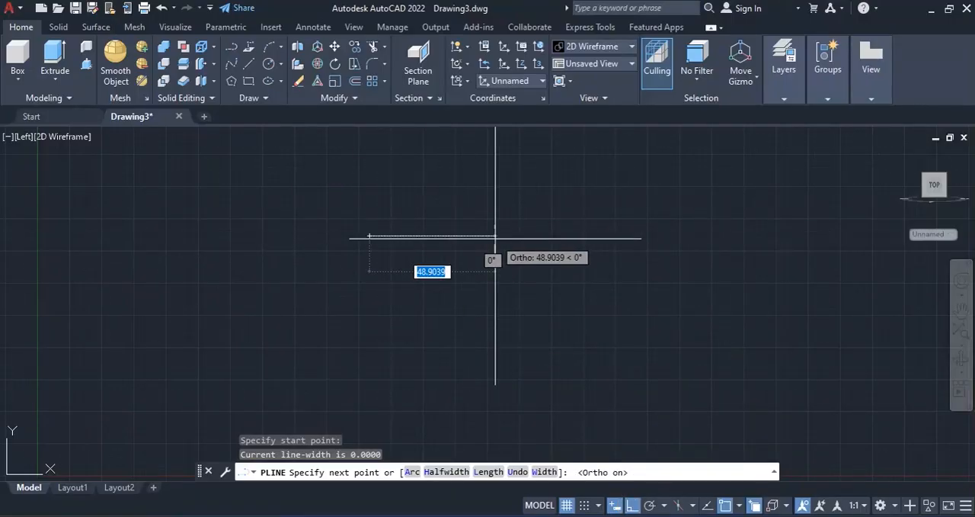
{"action": "type", "text": "30"}
{"action": "key", "text": "Return"}
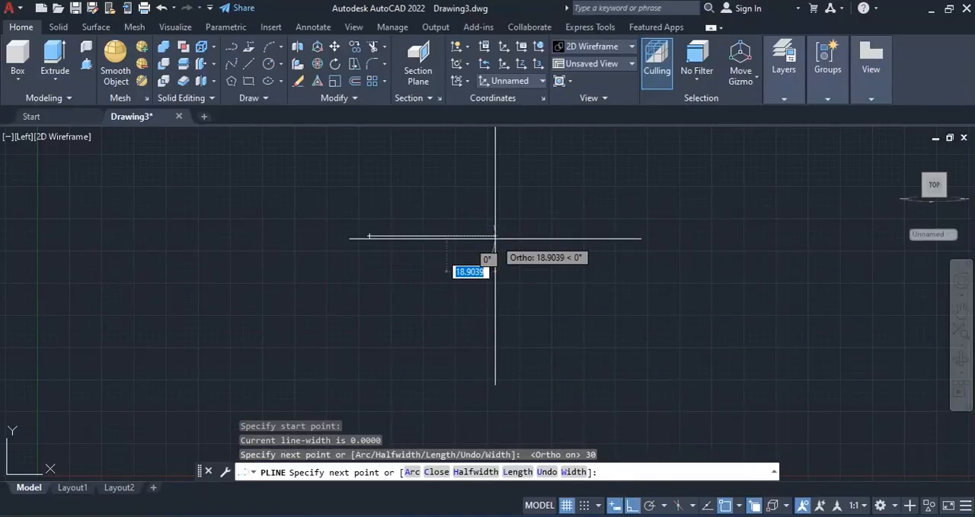
{"action": "type", "text": "3"}
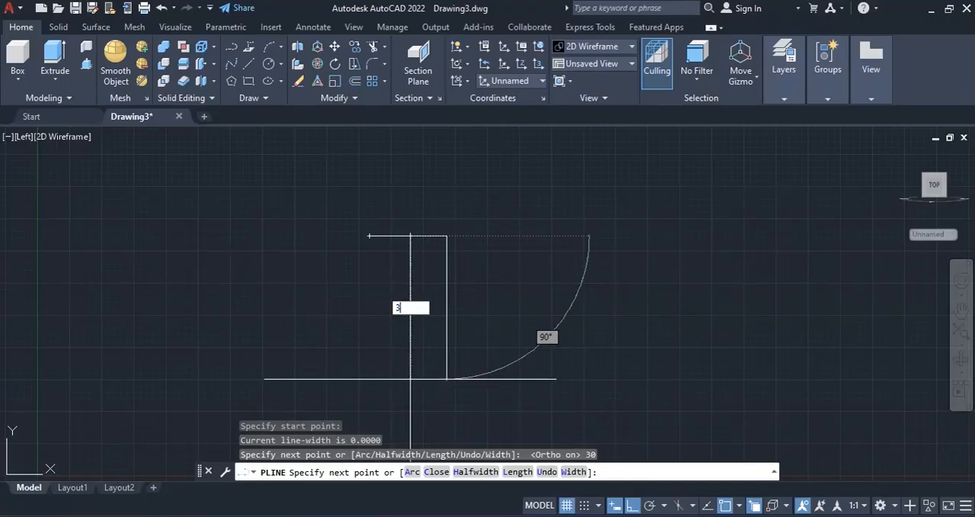
{"action": "type", "text": "0"}
Step: Continue the polyline 30 down, 30 right, 30 up and 30 right to outline the top slot and second upper edge
{"action": "key", "text": "Return"}
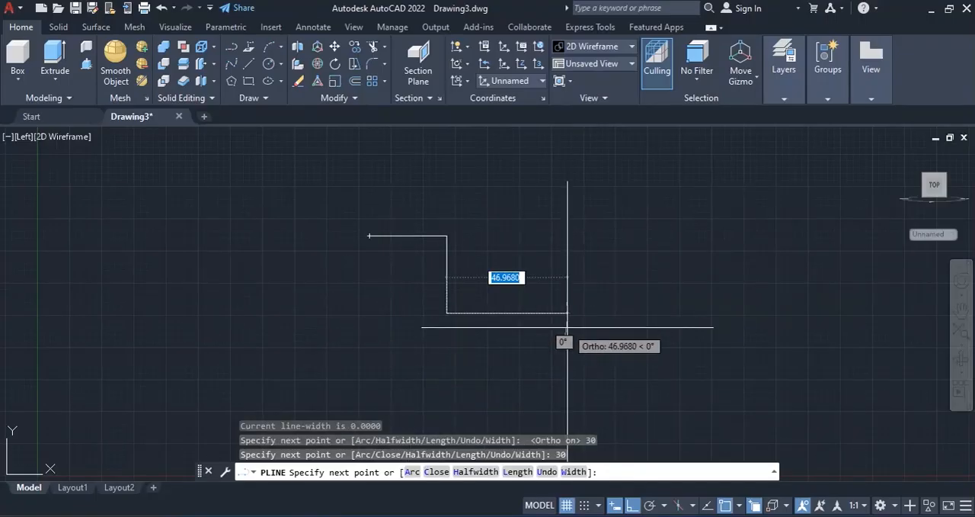
{"action": "type", "text": "33"}
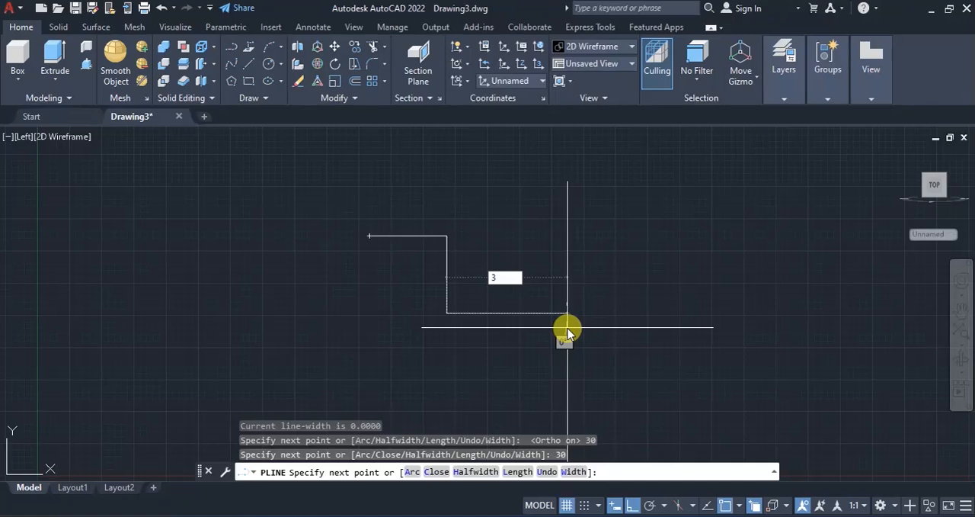
{"action": "key", "text": "Return"}
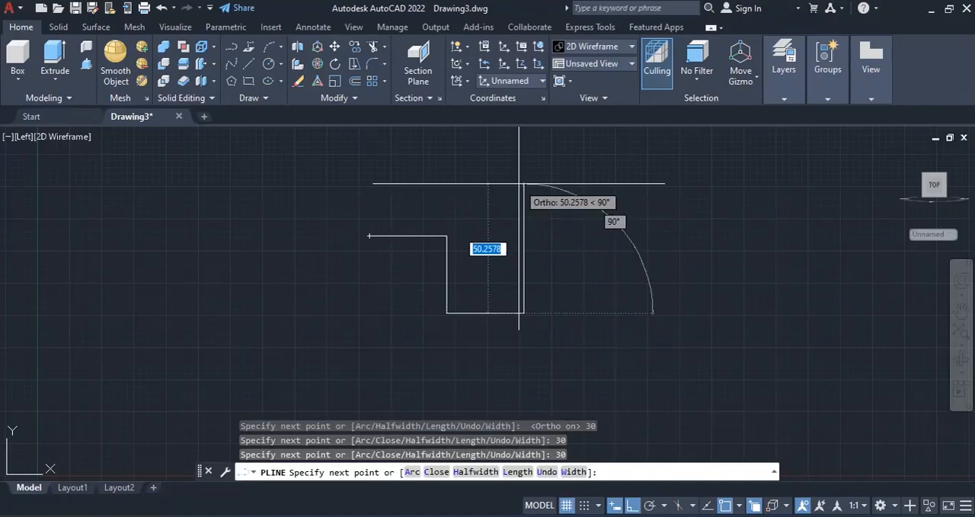
{"action": "type", "text": "30"}
{"action": "key", "text": "Return"}
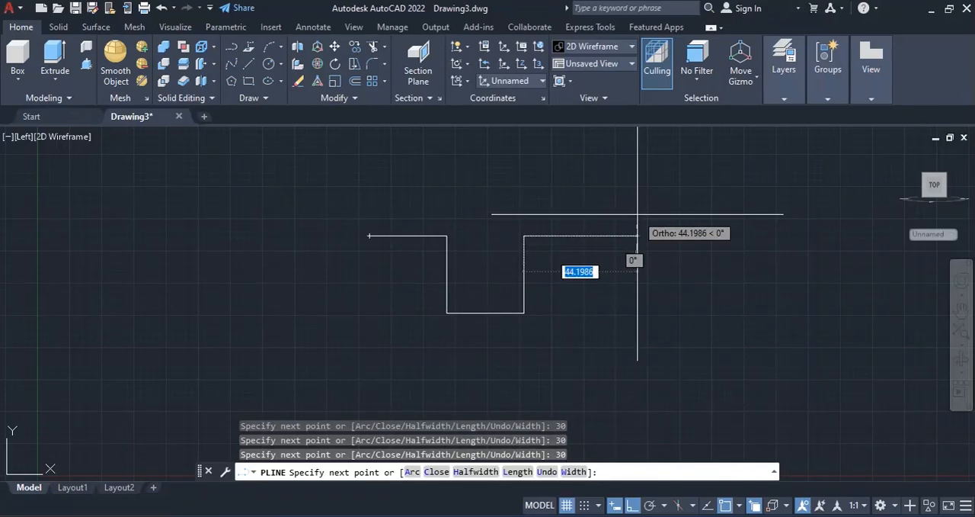
{"action": "type", "text": "30"}
{"action": "left_click", "coordinate": [638, 216]}
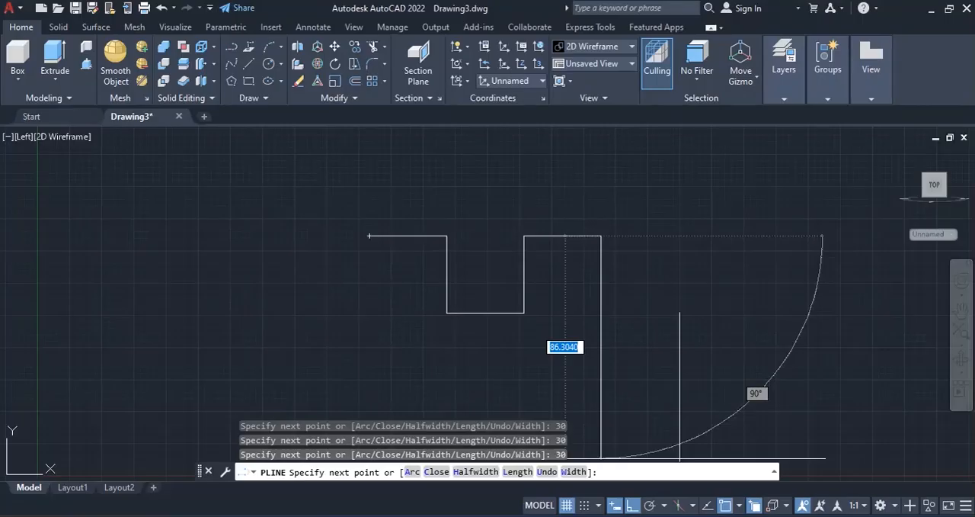
Step: Check the reference drawing, then extend the polyline 30 units down and 10 units inward to the left
{"action": "key", "text": "alt+Tab"}
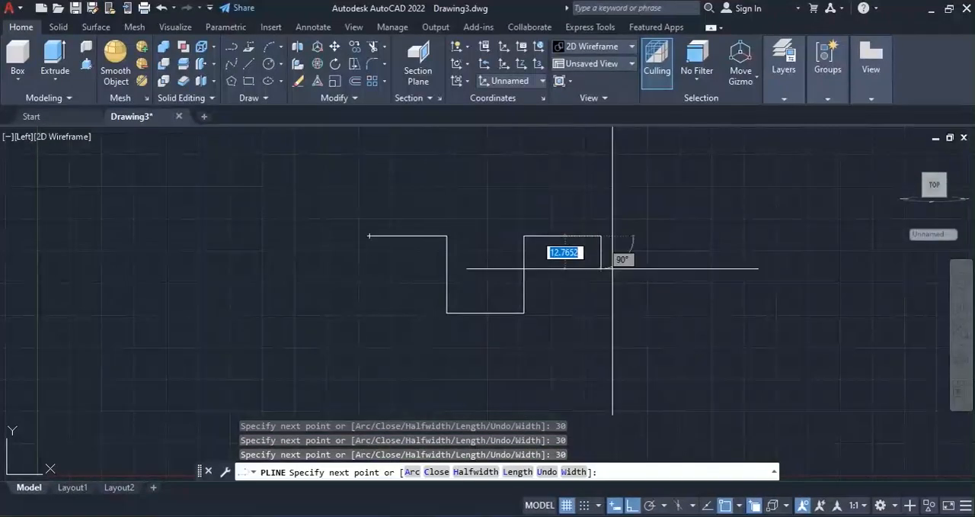
{"action": "type", "text": "30"}
{"action": "key", "text": "Return"}
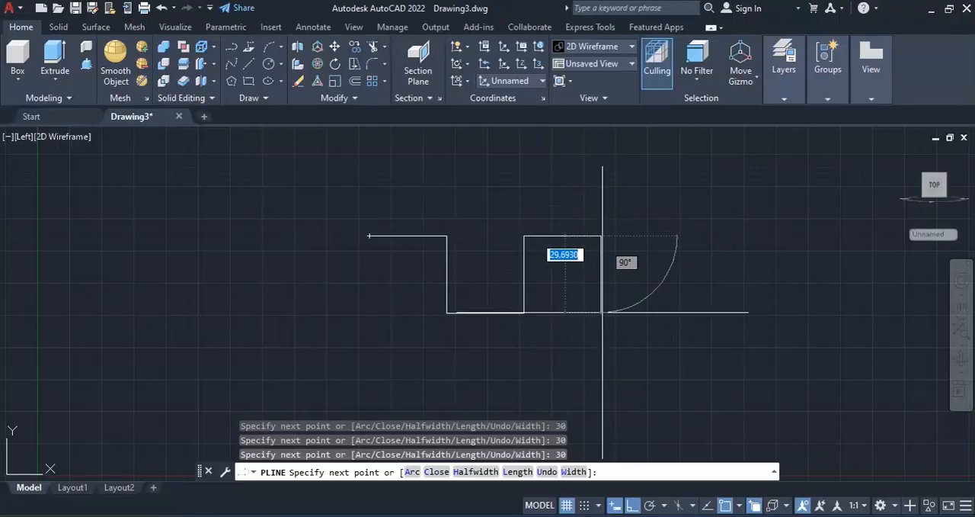
{"action": "type", "text": "30"}
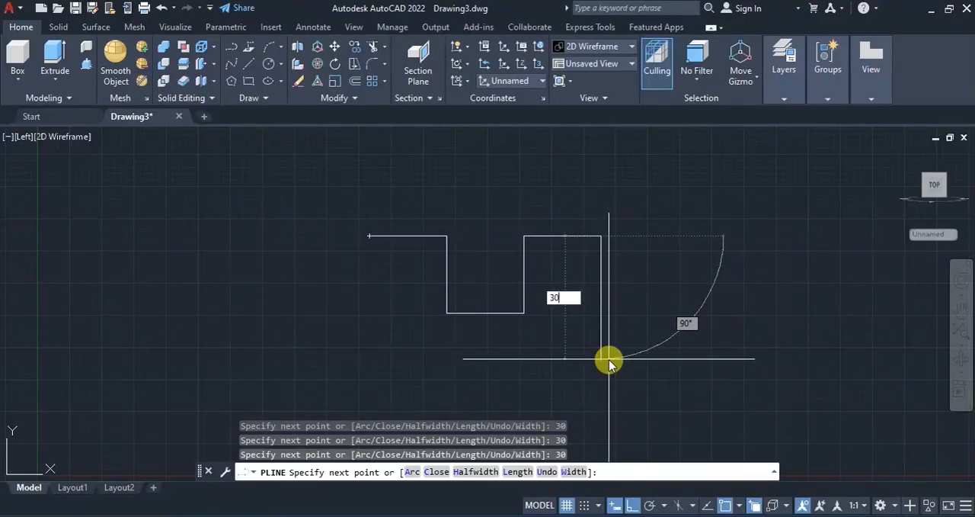
{"action": "key", "text": "Return"}
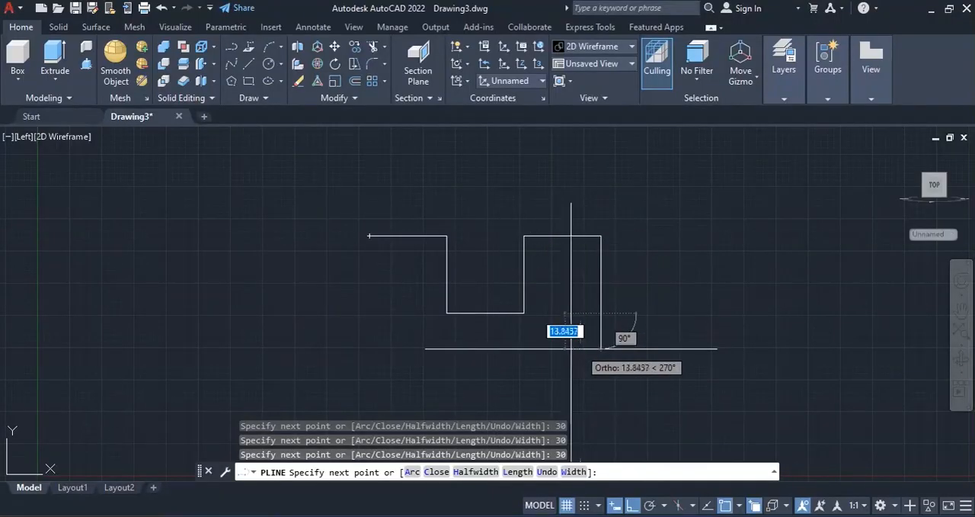
{"action": "type", "text": "10"}
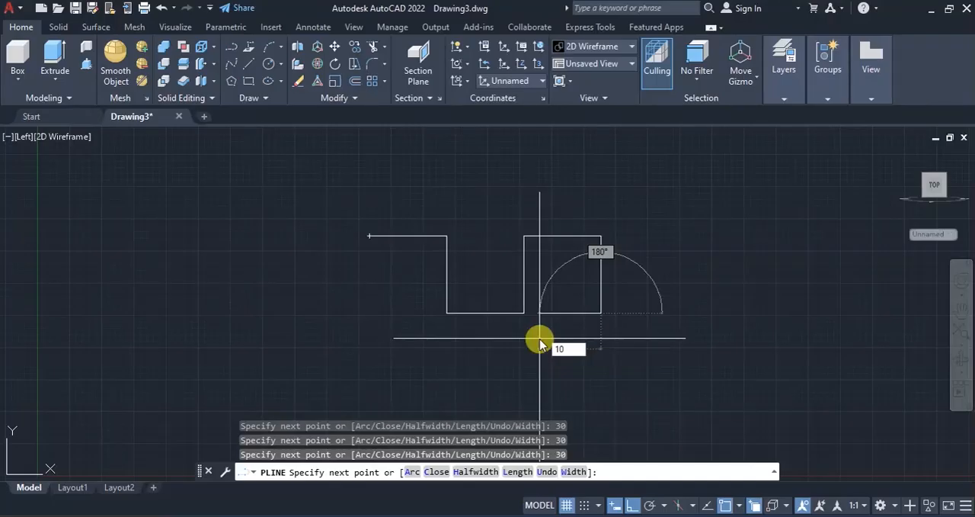
{"action": "key", "text": "Return"}
Step: Check the side recess in the reference drawing and continue the polyline 40 down, 10 right and 30 down
{"action": "scroll", "coordinate": [545, 305], "scroll_direction": "down", "scroll_amount": 2}
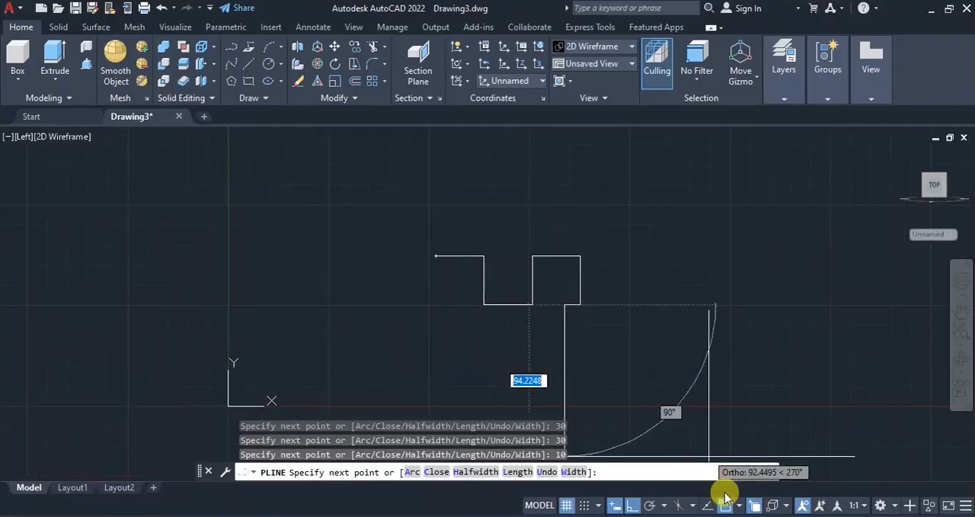
{"action": "left_click", "coordinate": [728, 515]}
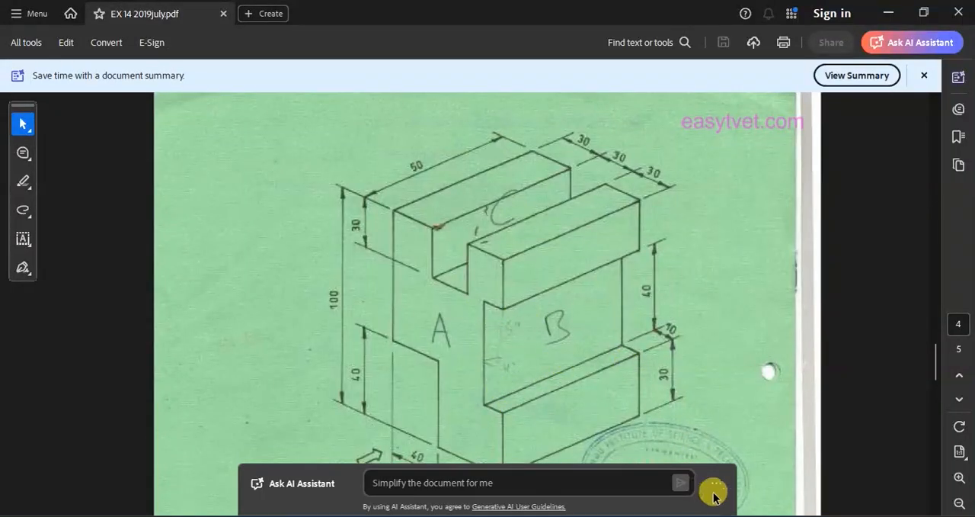
{"action": "left_click", "coordinate": [695, 515]}
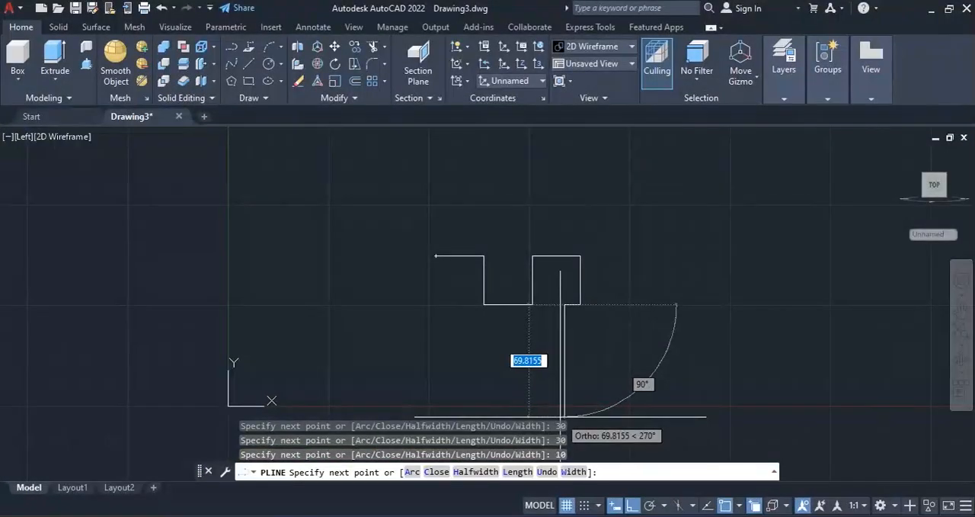
{"action": "type", "text": "40"}
{"action": "key", "text": "Return"}
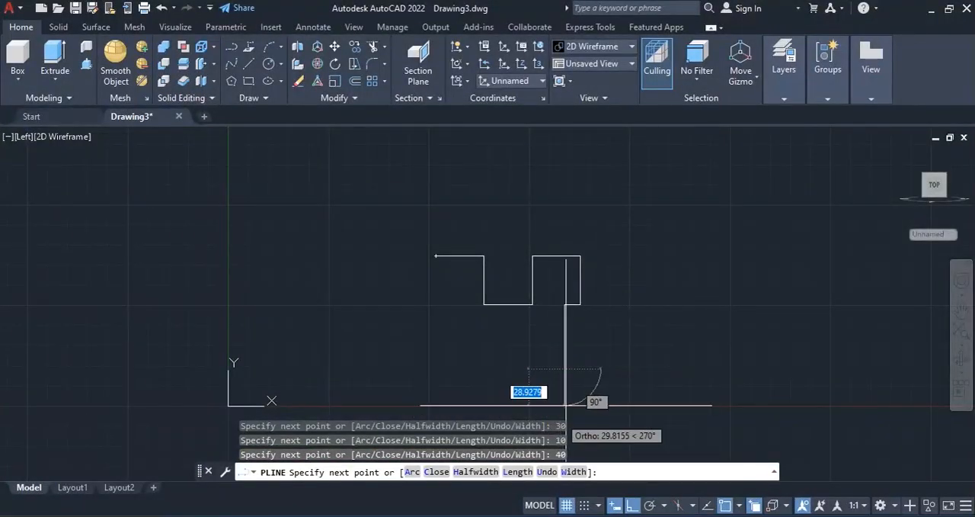
{"action": "type", "text": "10"}
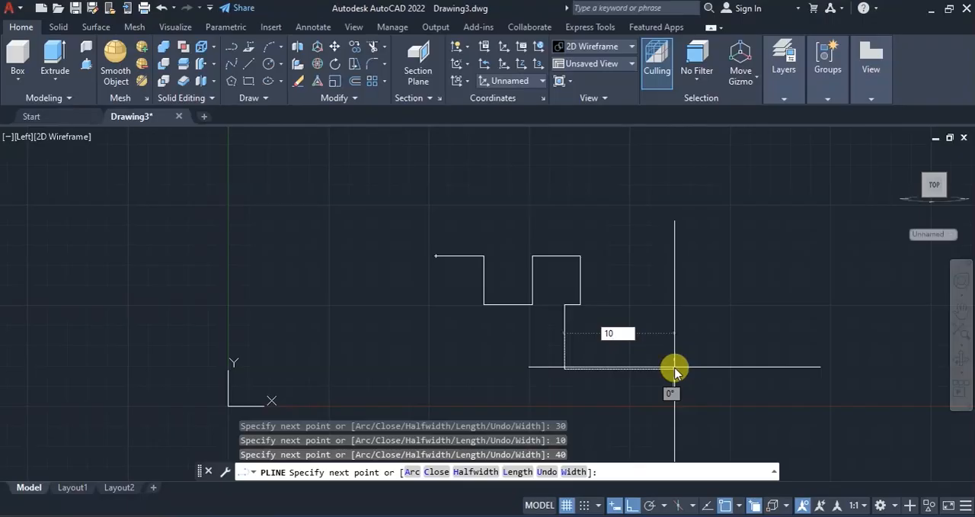
{"action": "key", "text": "Return"}
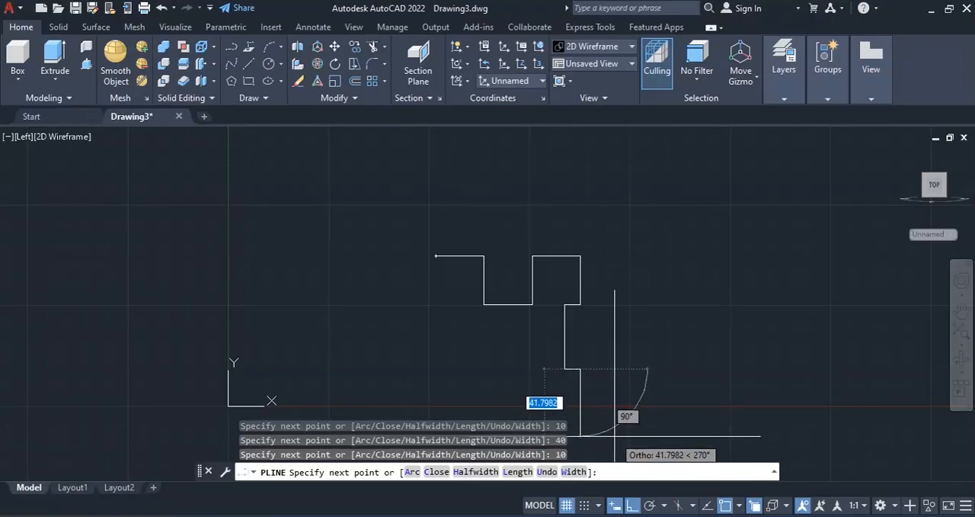
{"action": "left_click", "coordinate": [614, 437]}
{"action": "type", "text": "30"}
{"action": "key", "text": "Return"}
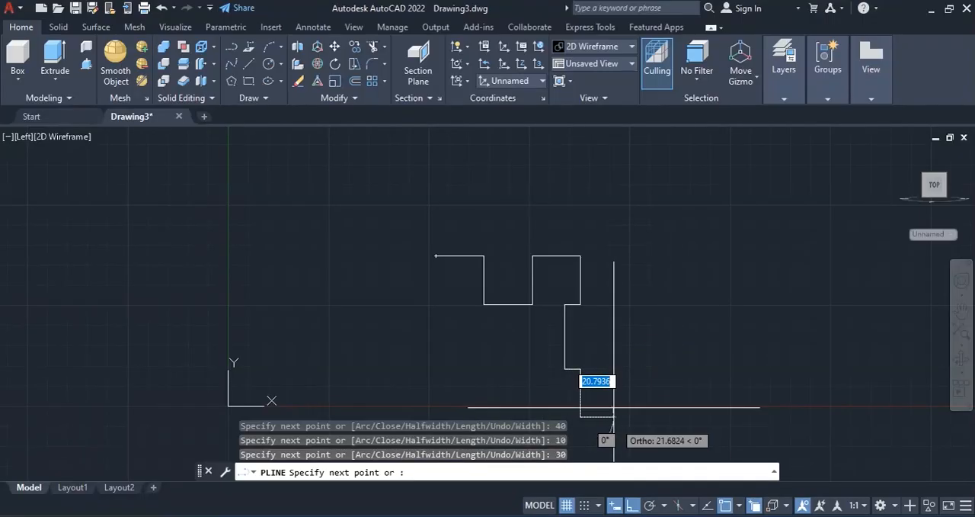
Step: Check the base dimensions in the EX 14 reference drawing, then continue the polyline 50 units to the left along the bottom edge
{"action": "scroll", "coordinate": [590, 392], "scroll_direction": "up", "scroll_amount": 1}
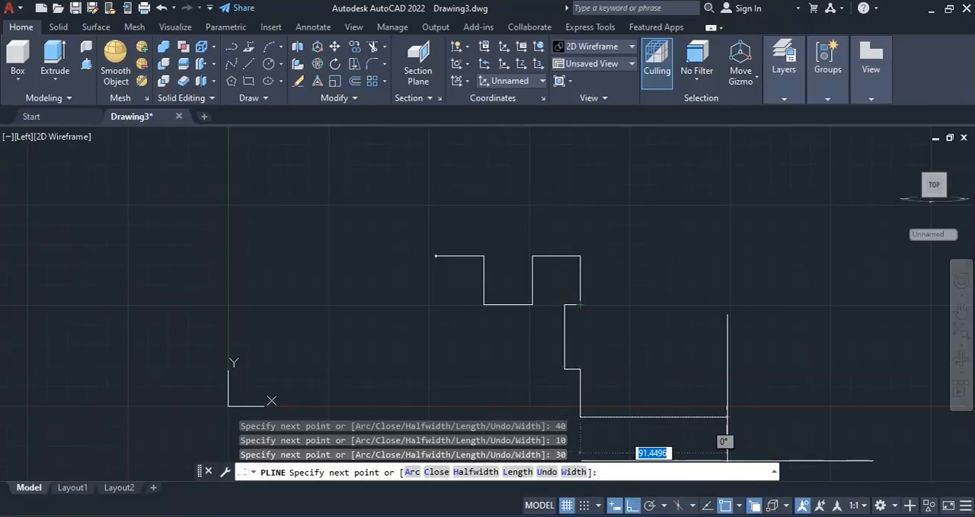
{"action": "key", "text": "alt+Tab"}
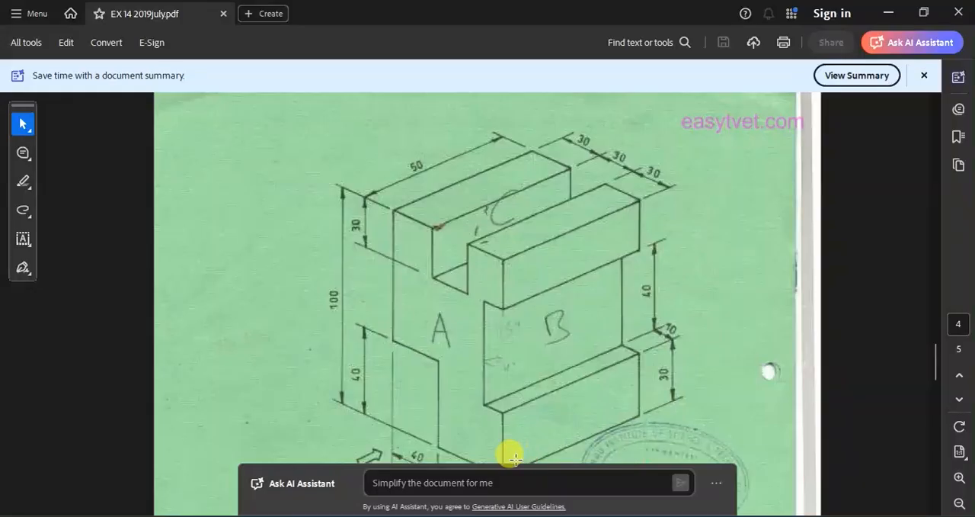
{"action": "left_click", "coordinate": [619, 310]}
{"action": "left_click", "coordinate": [610, 337]}
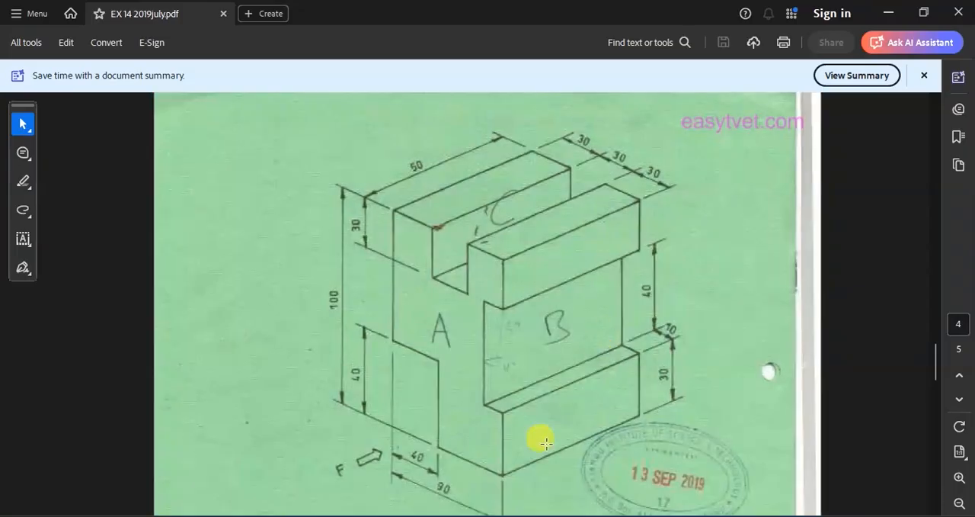
{"action": "left_click", "coordinate": [584, 273]}
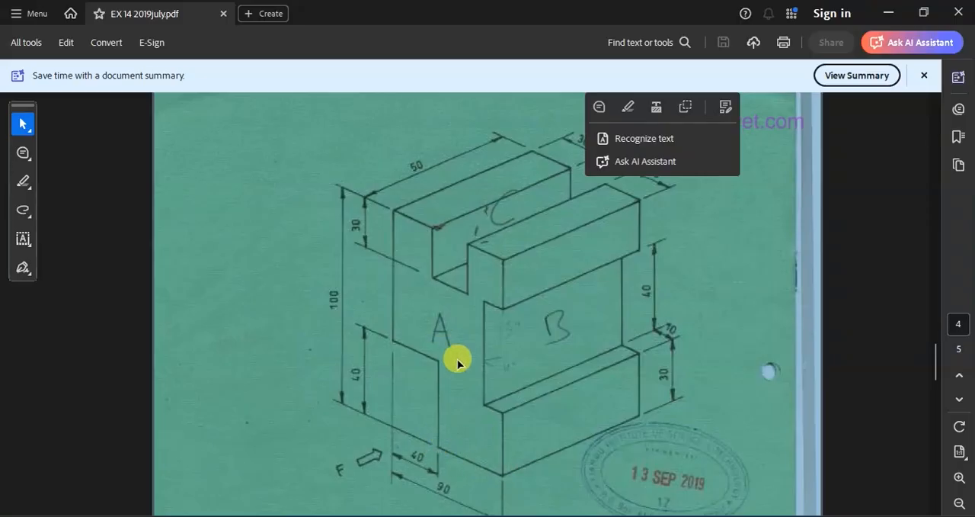
{"action": "key", "text": "alt+Tab"}
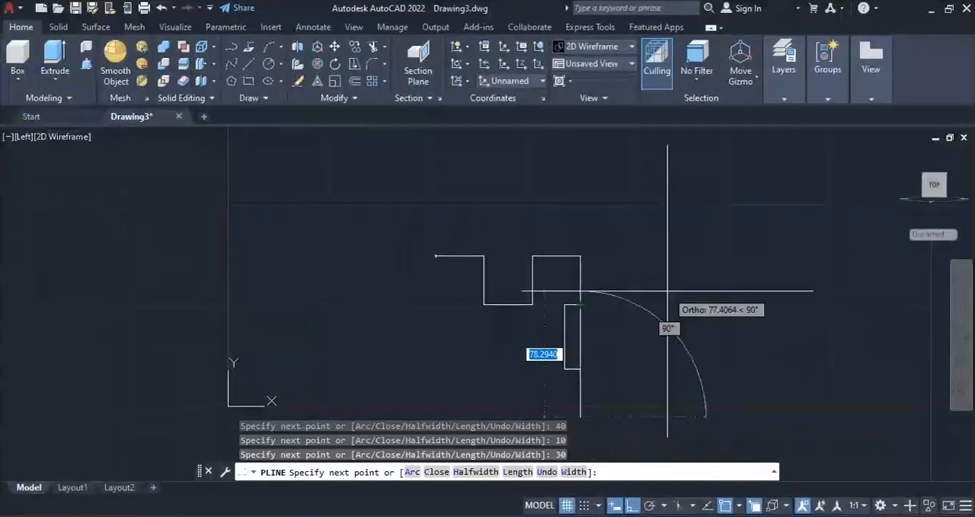
{"action": "type", "text": "50"}
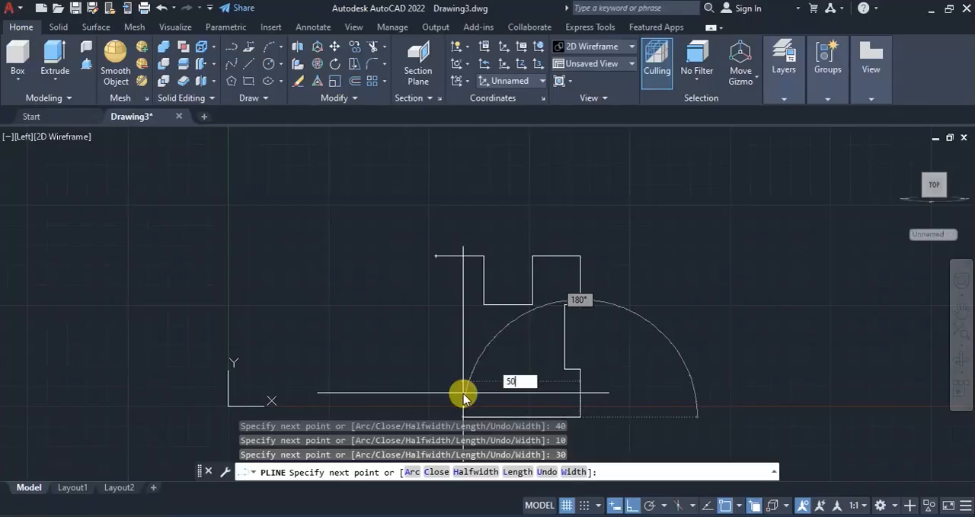
{"action": "key", "text": "Return"}
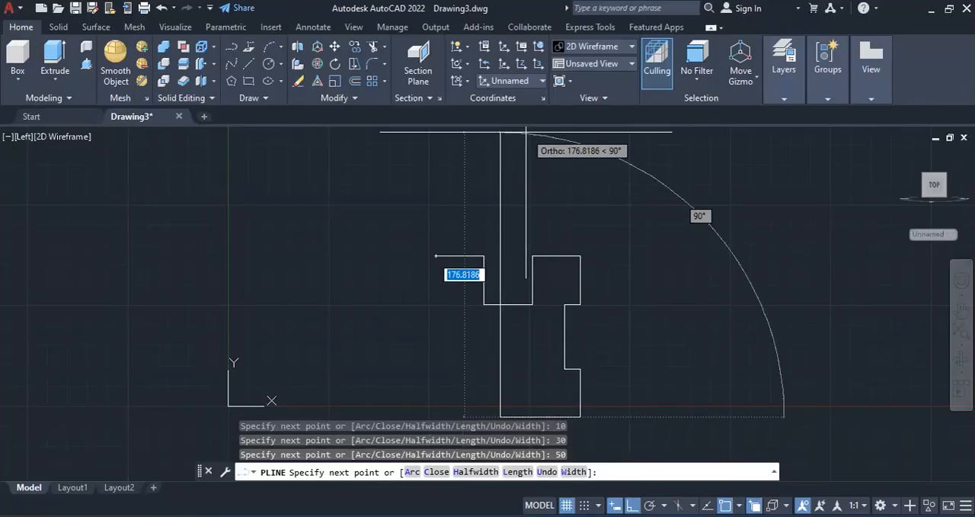
Step: Continue the polyline 40 units up and 40 units left, then close the profile at its start point
{"action": "type", "text": "40"}
{"action": "key", "text": "Return"}
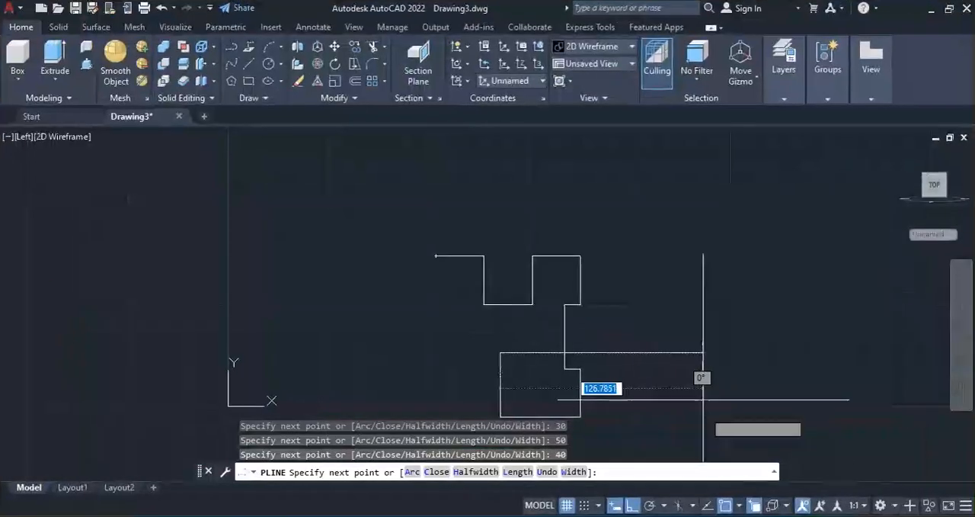
{"action": "type", "text": "4"}
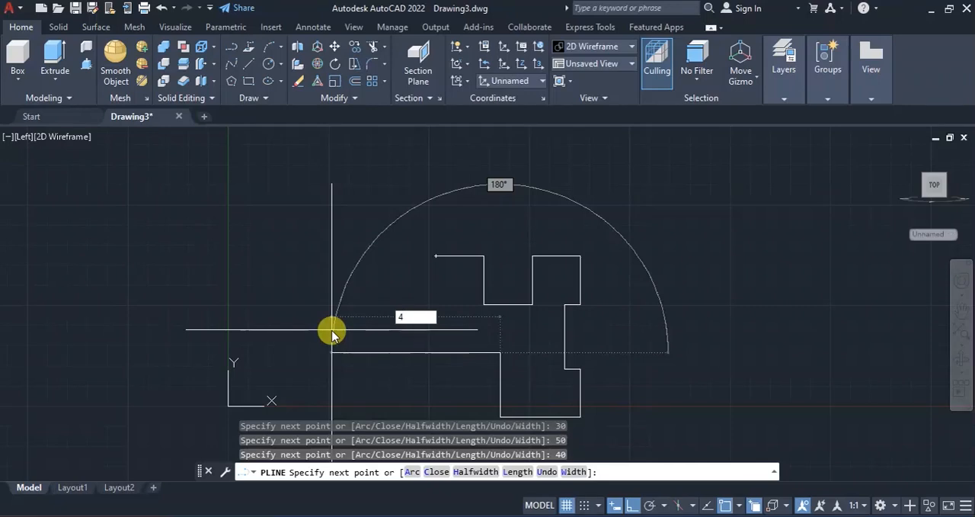
{"action": "type", "text": "0"}
{"action": "key", "text": "Return"}
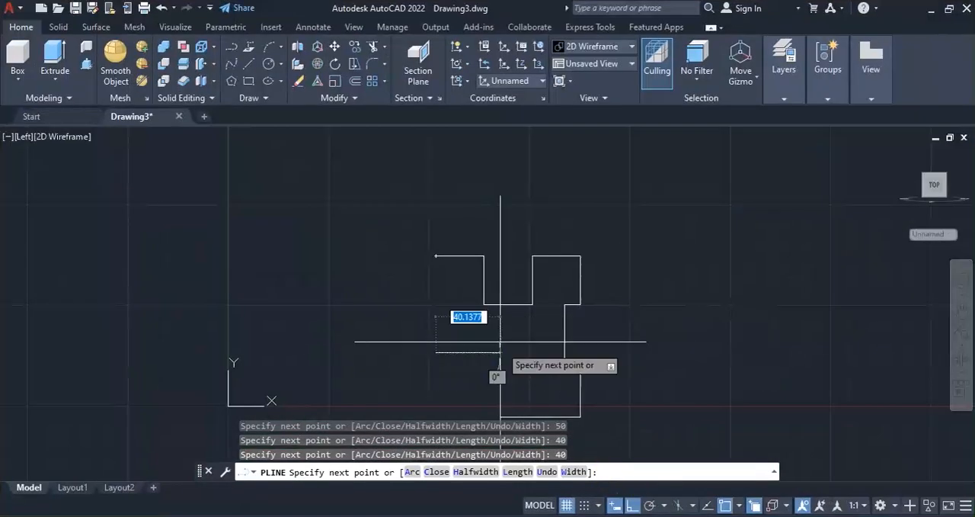
{"action": "left_click", "coordinate": [438, 257]}
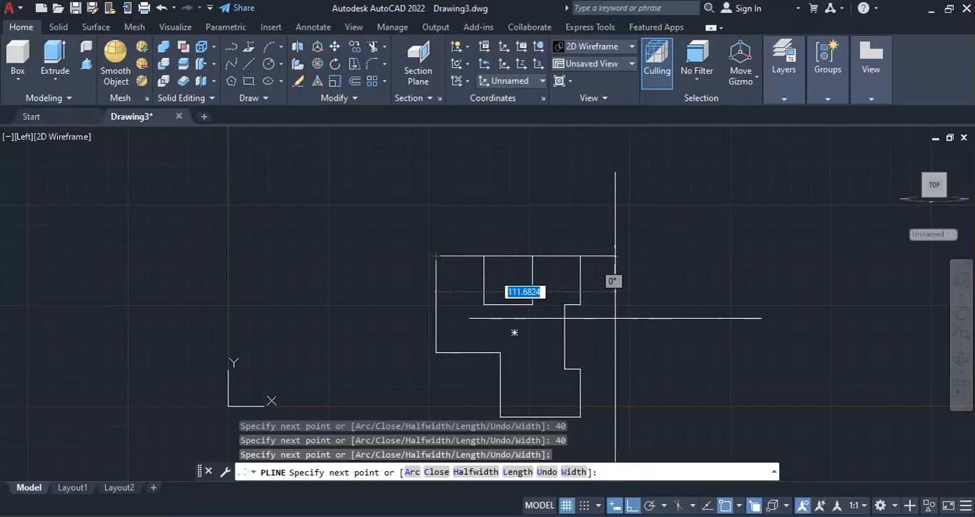
{"action": "key", "text": "Return"}
Step: Orbit to an isometric view and extrude the closed profile backward by 50 units with Presspull
{"action": "scroll", "coordinate": [535, 242], "scroll_direction": "down", "scroll_amount": 2}
{"action": "scroll", "coordinate": [573, 305], "scroll_direction": "up", "scroll_amount": 2}
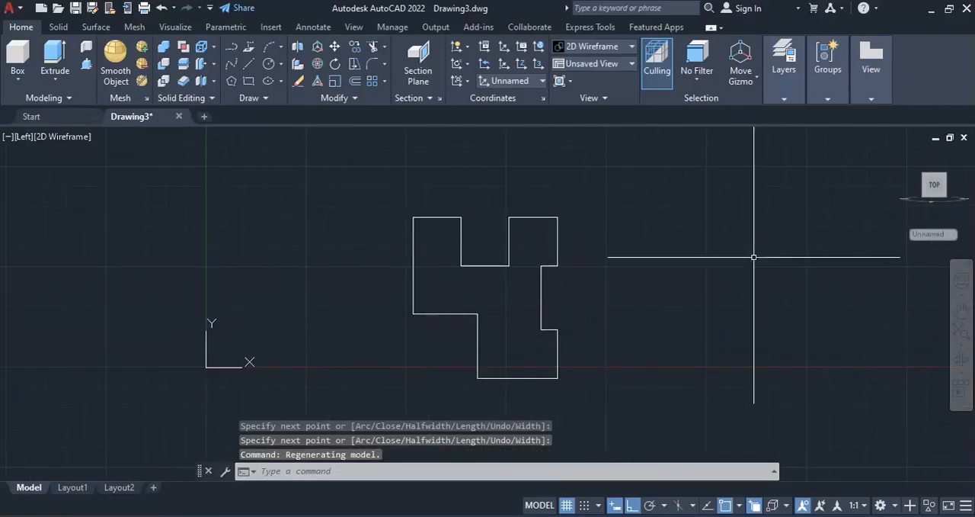
{"action": "left_click_drag", "start_coordinate": [904, 157], "coordinate": [787, 194]}
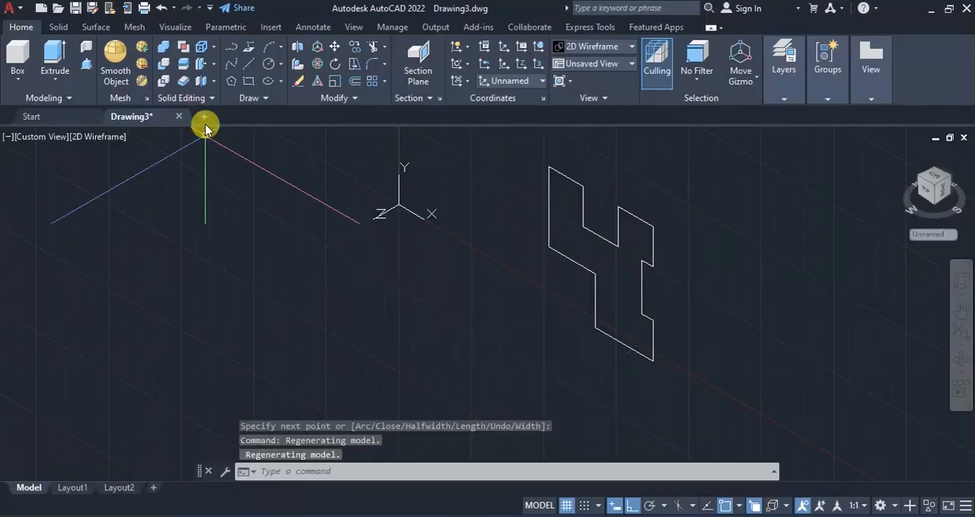
{"action": "left_click", "coordinate": [87, 66]}
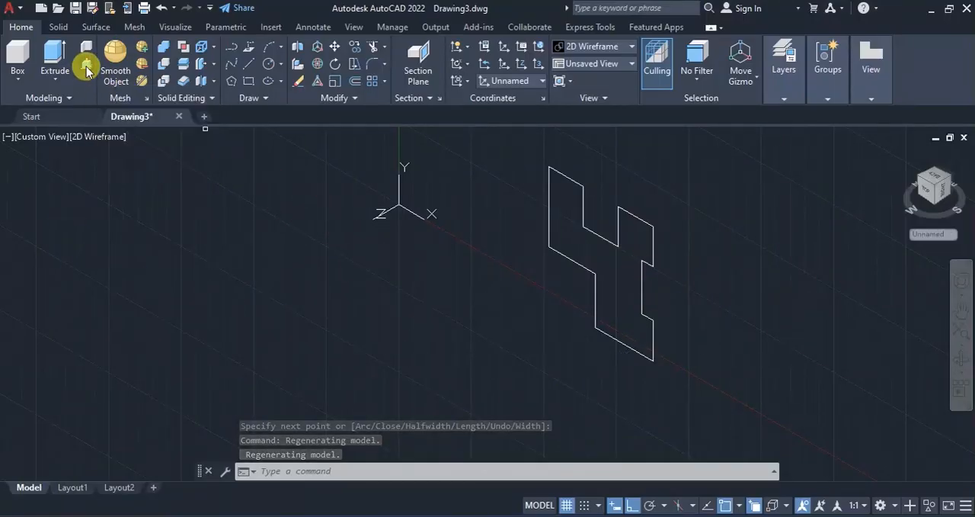
{"action": "left_click", "coordinate": [623, 278]}
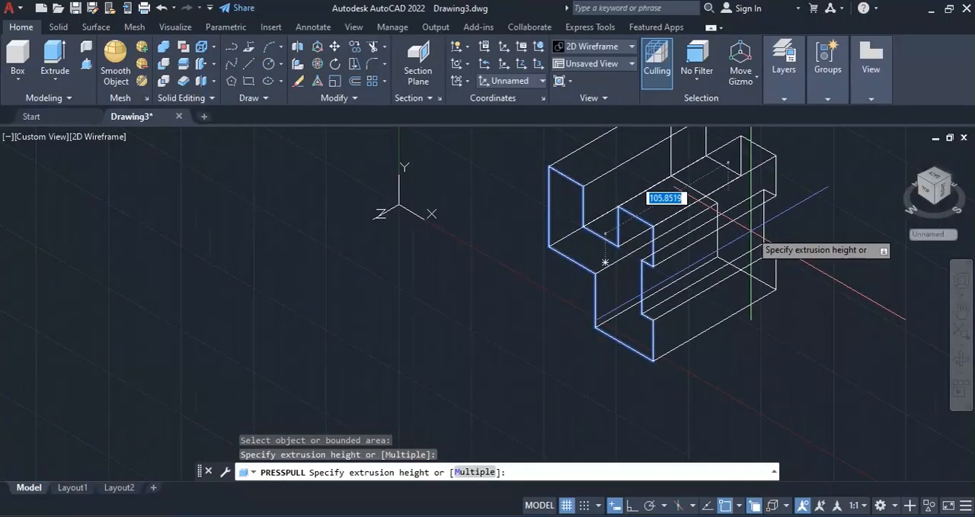
{"action": "type", "text": "5"}
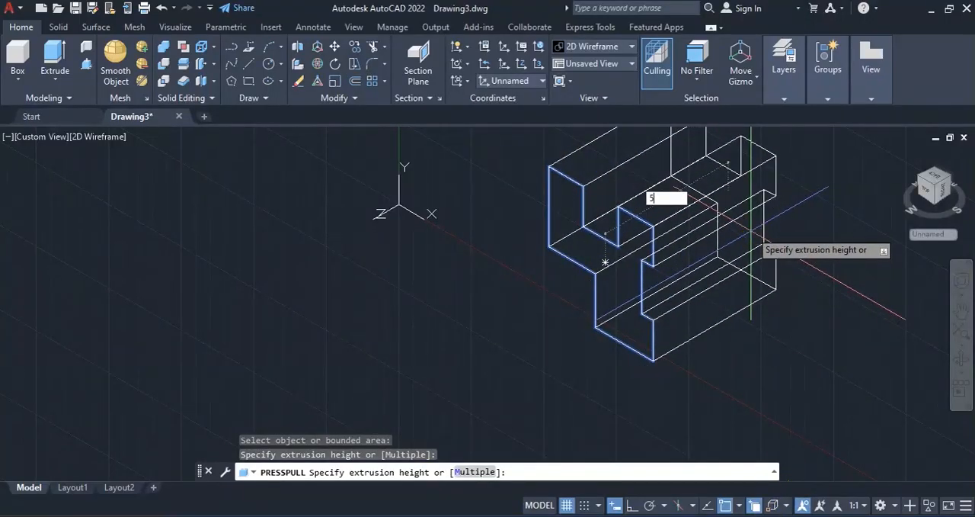
{"action": "mouse_move", "coordinate": [756, 516]}
{"action": "mouse_move", "coordinate": [739, 474]}
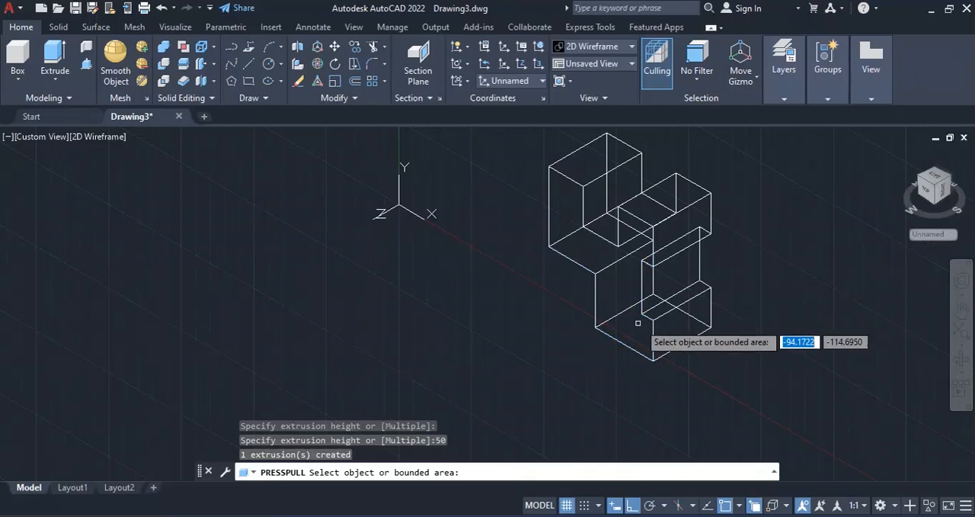
{"action": "scroll", "coordinate": [712, 198], "scroll_direction": "up", "scroll_amount": 2}
{"action": "scroll", "coordinate": [580, 262], "scroll_direction": "down", "scroll_amount": 2}
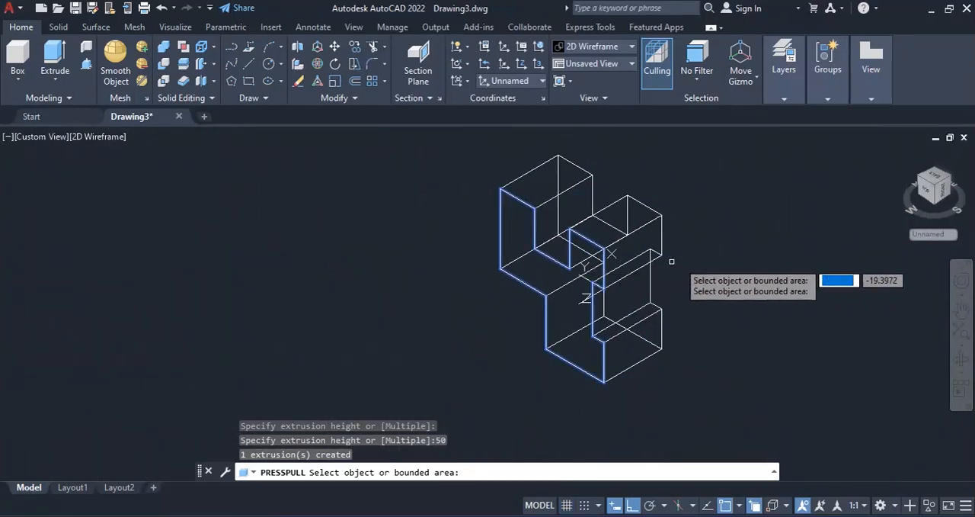
{"action": "key", "text": "Return"}
{"action": "key", "text": "Escape"}
{"action": "key", "text": "Escape"}
{"action": "key", "text": "Escape"}
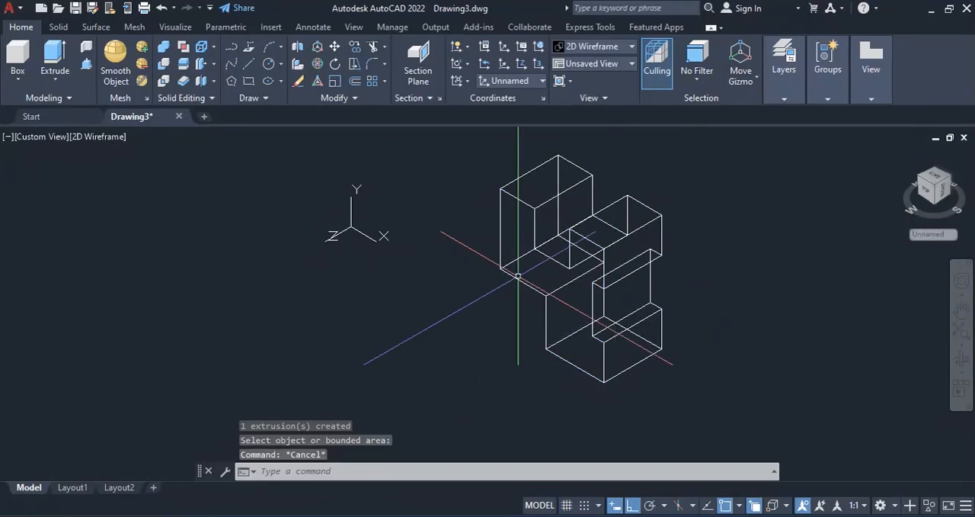
Step: Preview the solid in the Conceptual visual style, then set the visual style to Hidden
{"action": "left_click", "coordinate": [97, 136]}
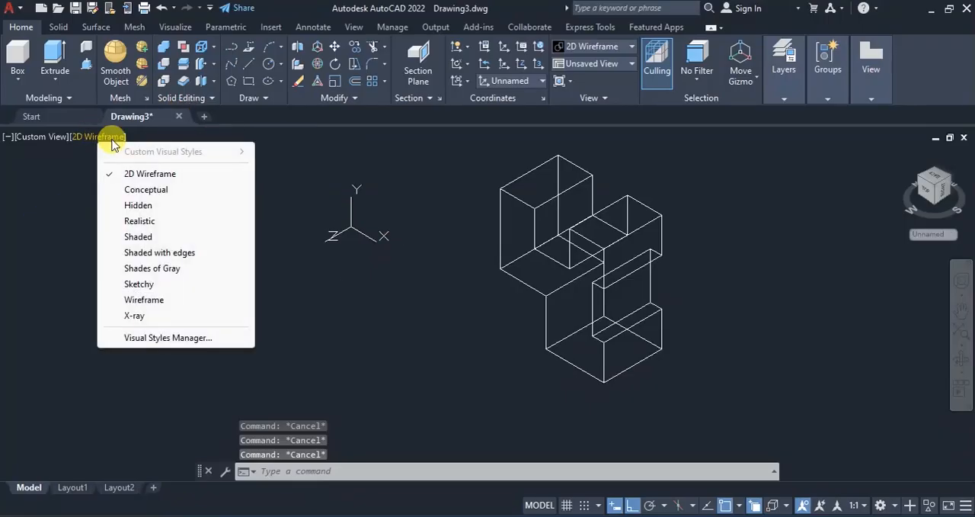
{"action": "left_click", "coordinate": [152, 189]}
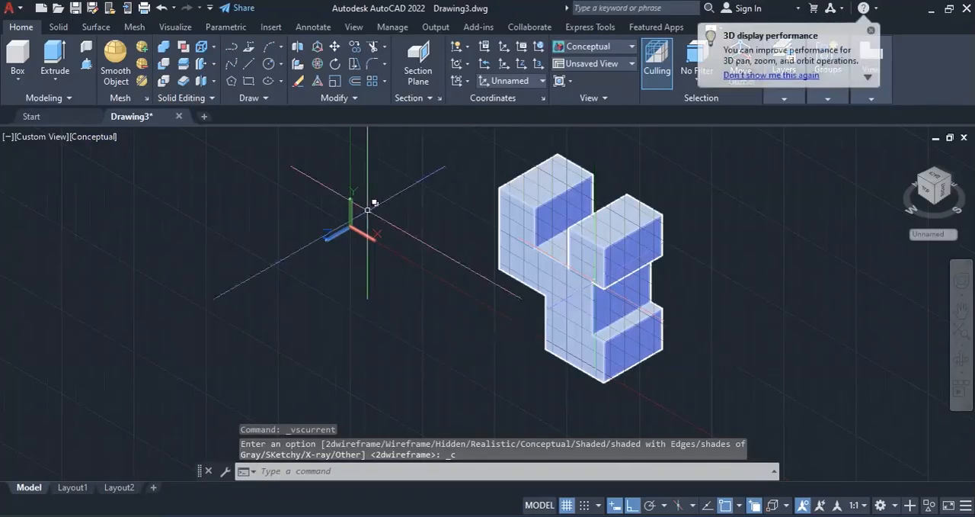
{"action": "left_click", "coordinate": [95, 137]}
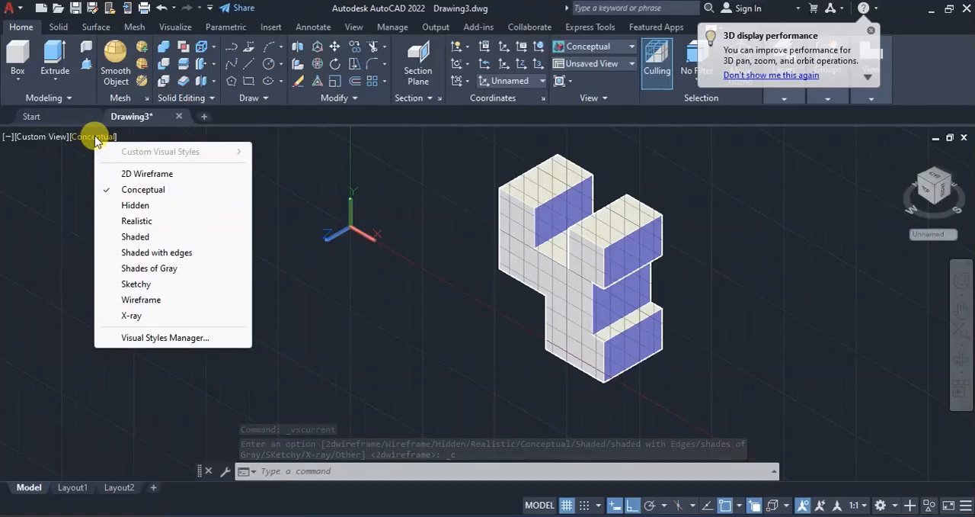
{"action": "left_click", "coordinate": [122, 206]}
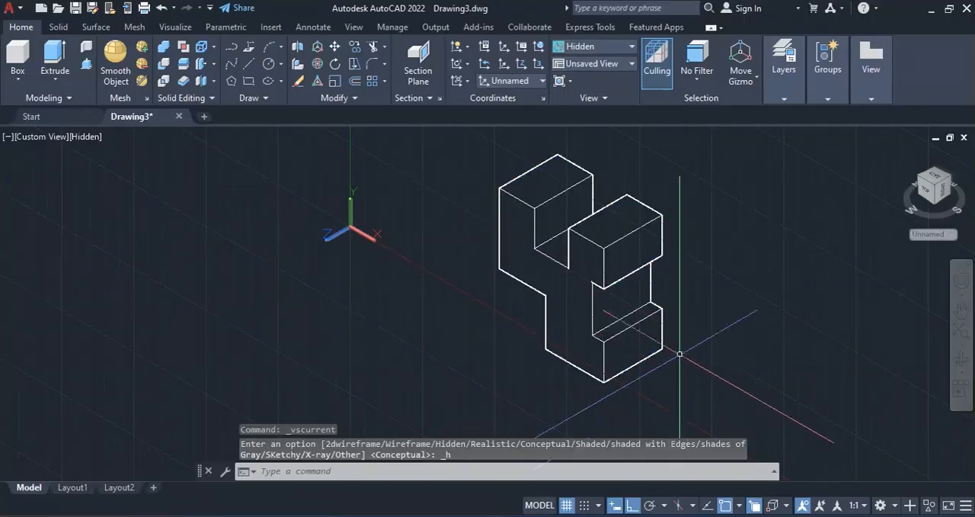
Step: Check the dimensions in the reference drawing, then modify the Standard dimension style to an arrow size of 1
{"action": "left_click", "coordinate": [751, 515]}
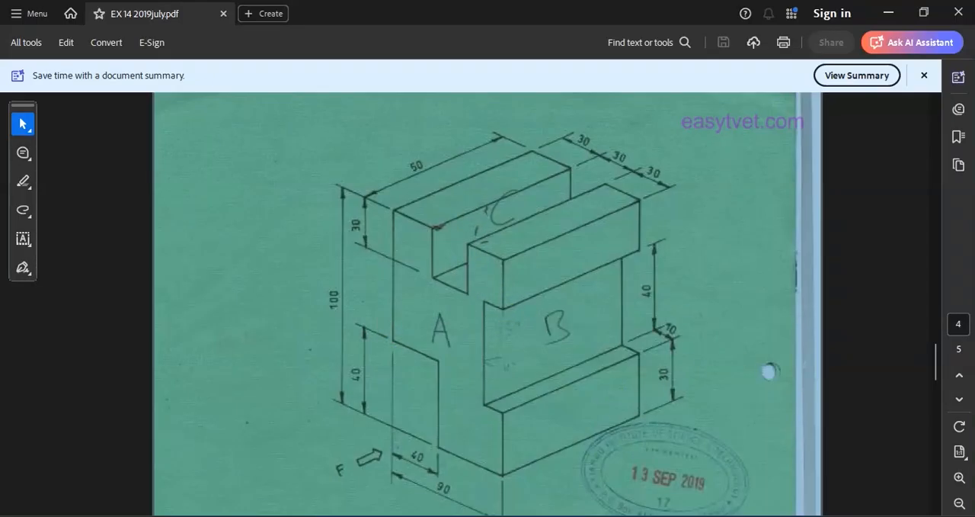
{"action": "left_click", "coordinate": [726, 515]}
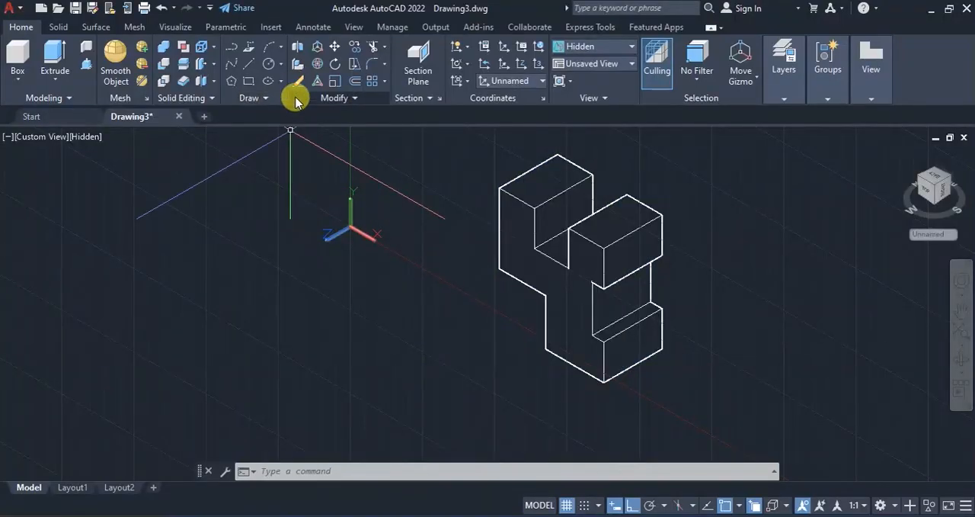
{"action": "left_click", "coordinate": [307, 28]}
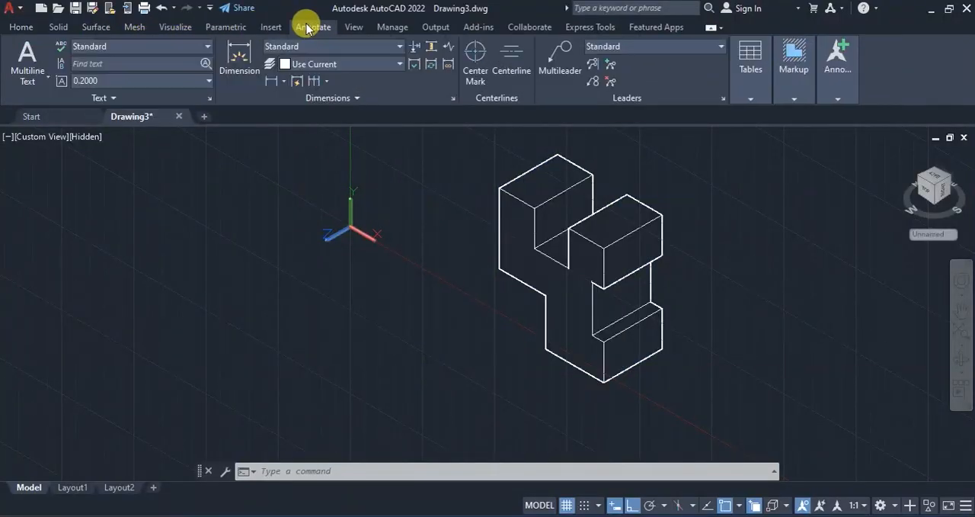
{"action": "left_click", "coordinate": [399, 47]}
{"action": "left_click", "coordinate": [359, 127]}
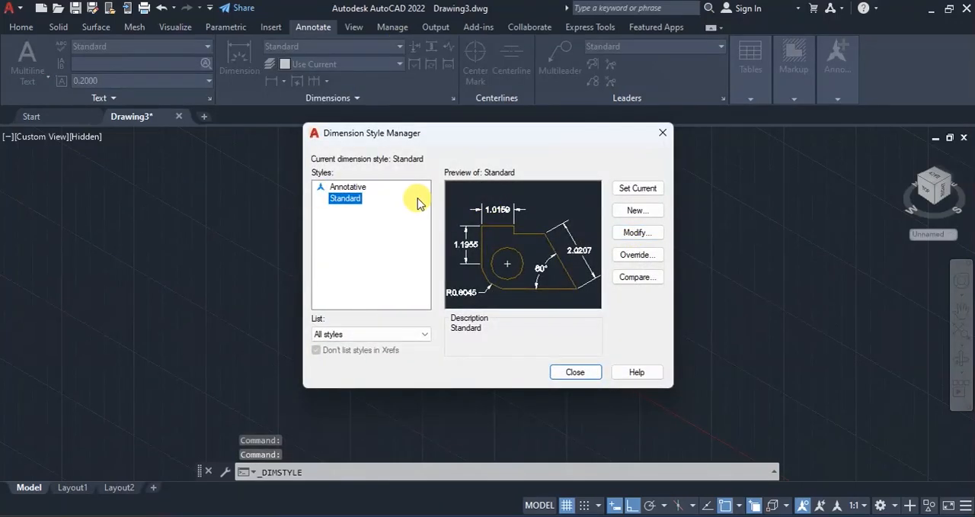
{"action": "left_click", "coordinate": [638, 232]}
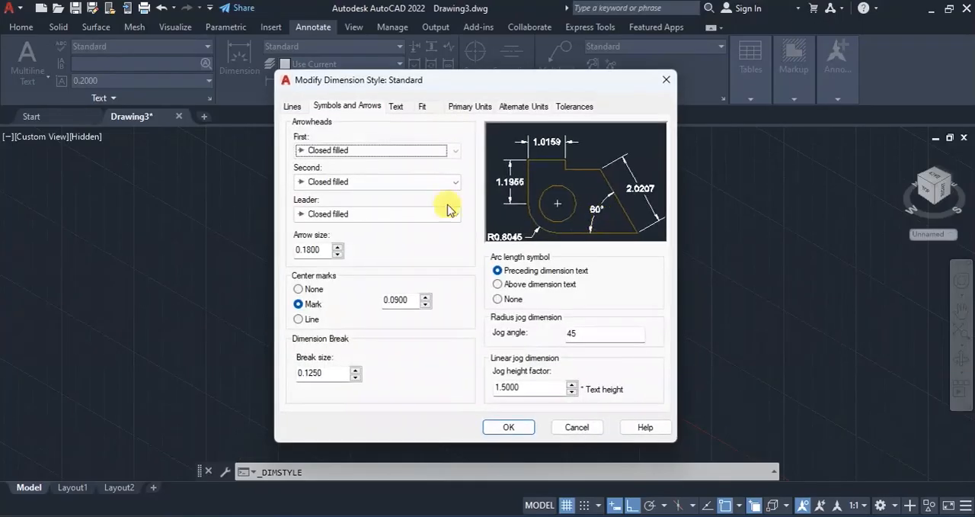
{"action": "left_click", "coordinate": [324, 246]}
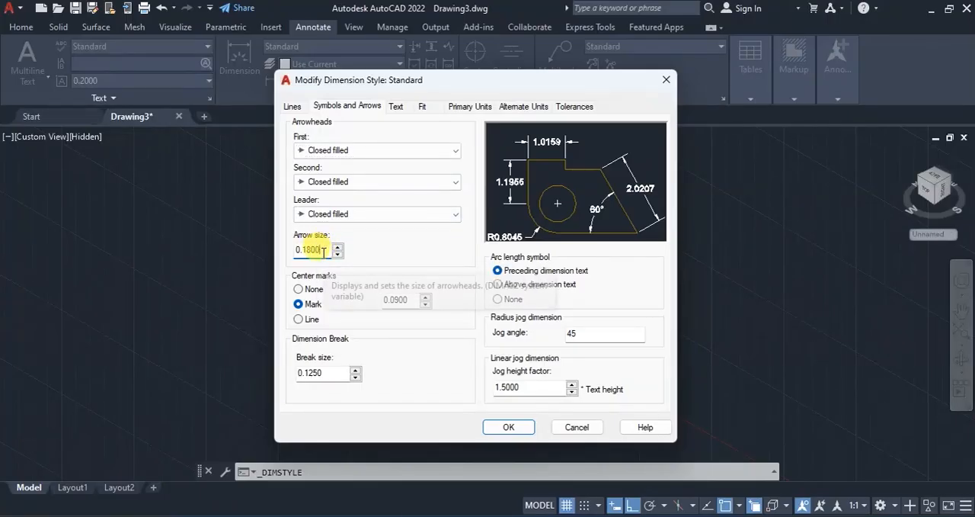
{"action": "left_click_drag", "start_coordinate": [323, 250], "coordinate": [288, 254]}
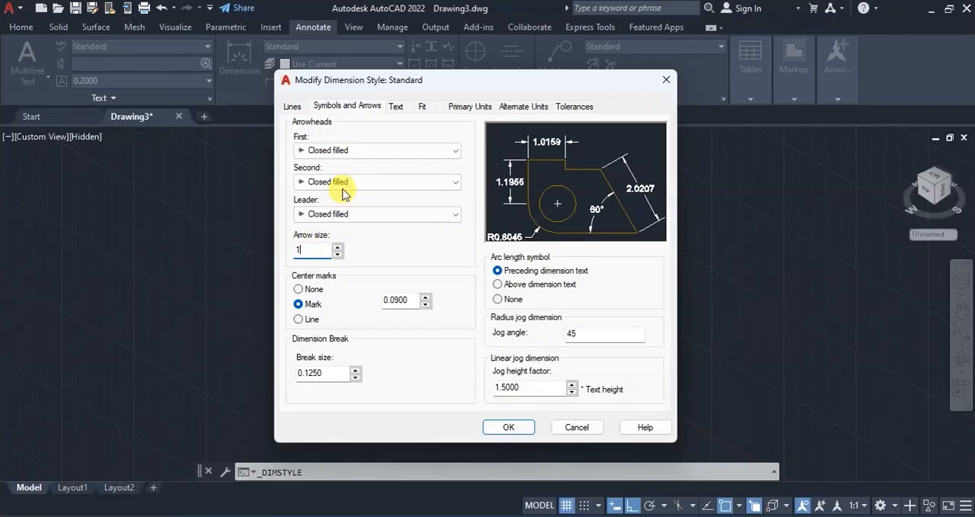
Step: Set the Standard dimension style's text height to 4 and linear precision to 0, and save the style
{"action": "left_click", "coordinate": [397, 107]}
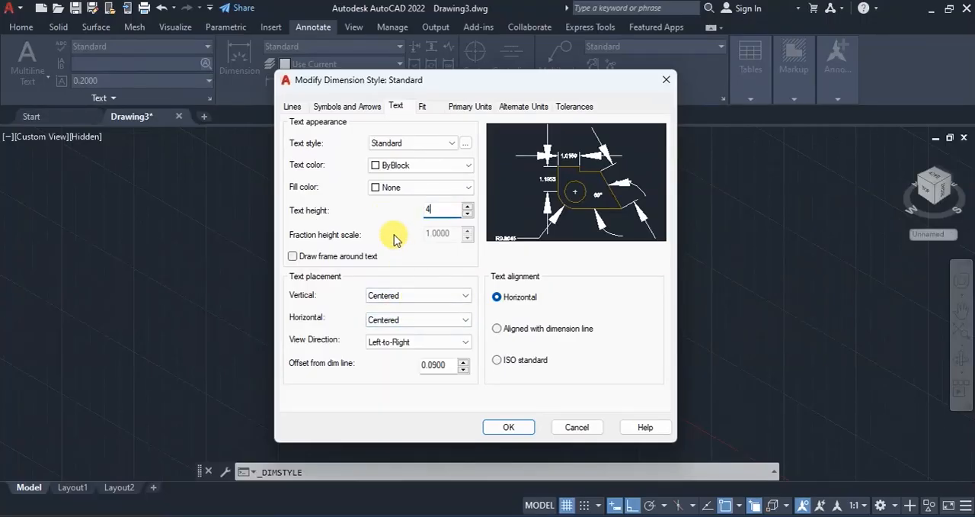
{"action": "left_click", "coordinate": [478, 107]}
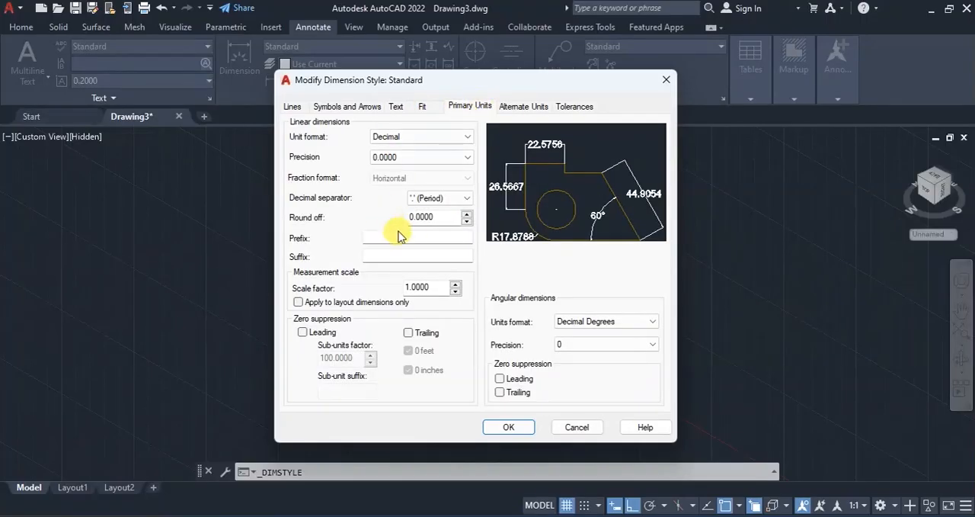
{"action": "left_click", "coordinate": [467, 157]}
{"action": "left_click", "coordinate": [374, 169]}
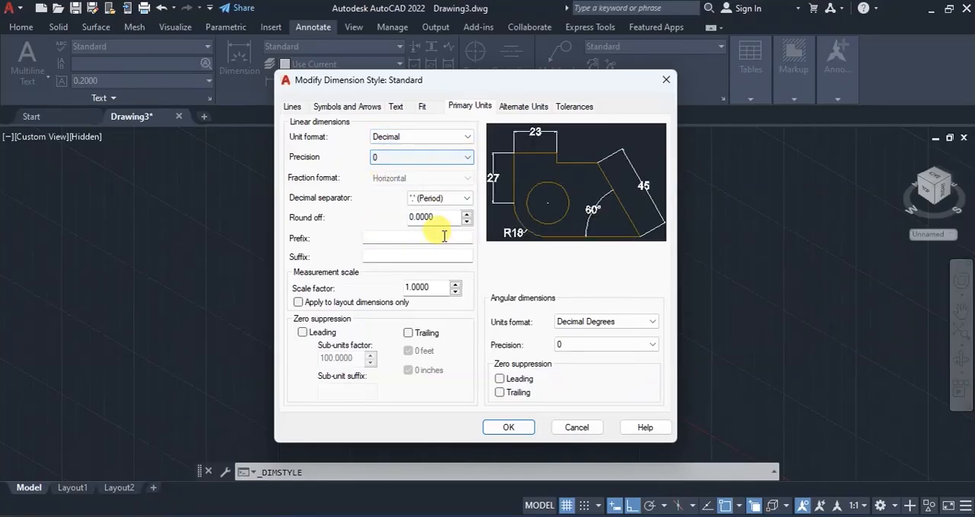
{"action": "left_click", "coordinate": [339, 106]}
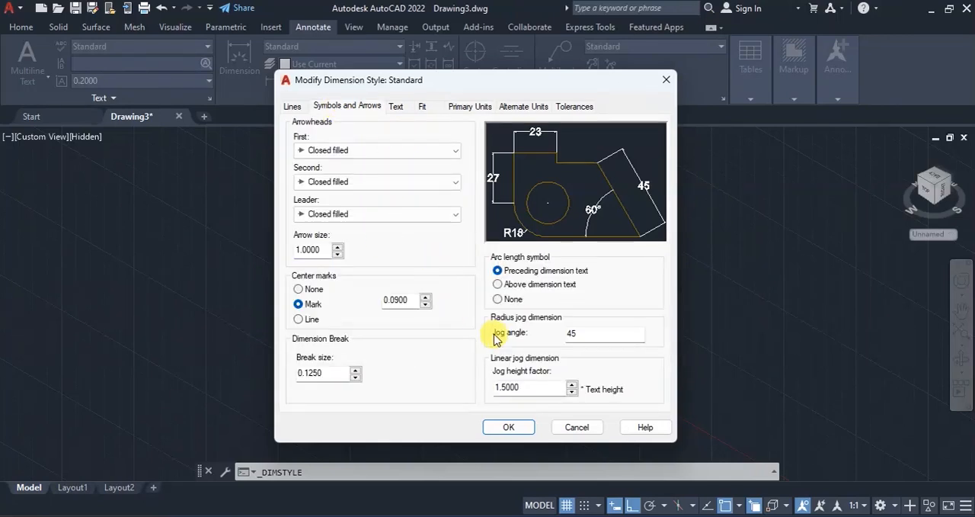
{"action": "left_click", "coordinate": [509, 426]}
{"action": "left_click", "coordinate": [573, 371]}
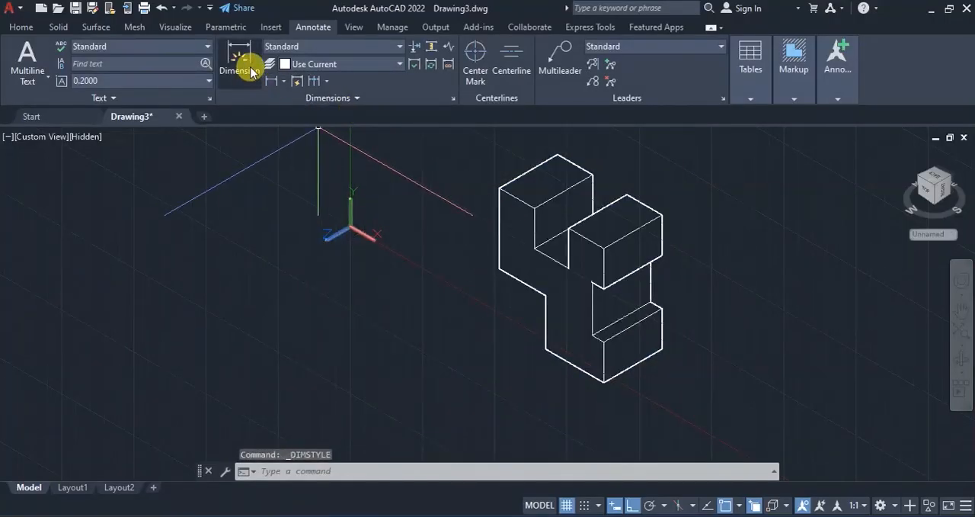
Step: Align the UCS to the solid's slotted, stepped front profile face
{"action": "left_click", "coordinate": [21, 27]}
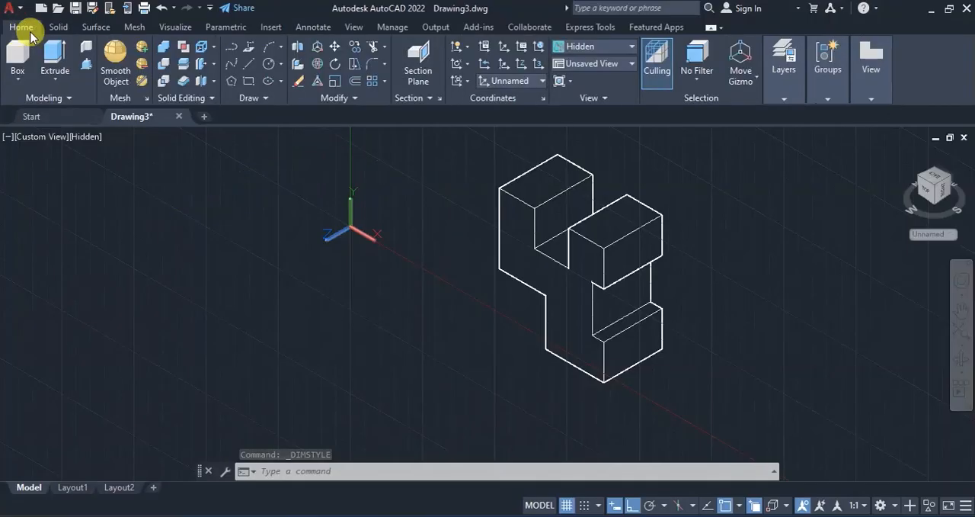
{"action": "left_click", "coordinate": [467, 82]}
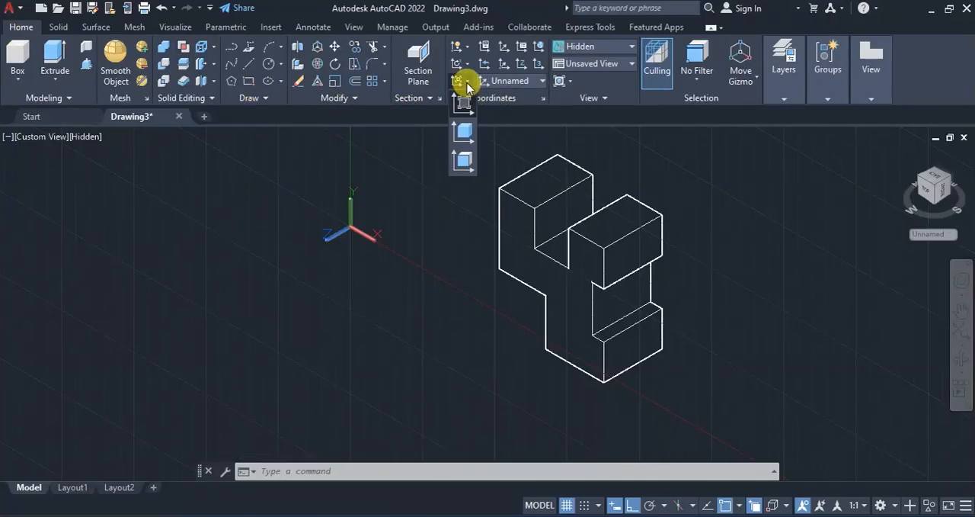
{"action": "left_click", "coordinate": [459, 162]}
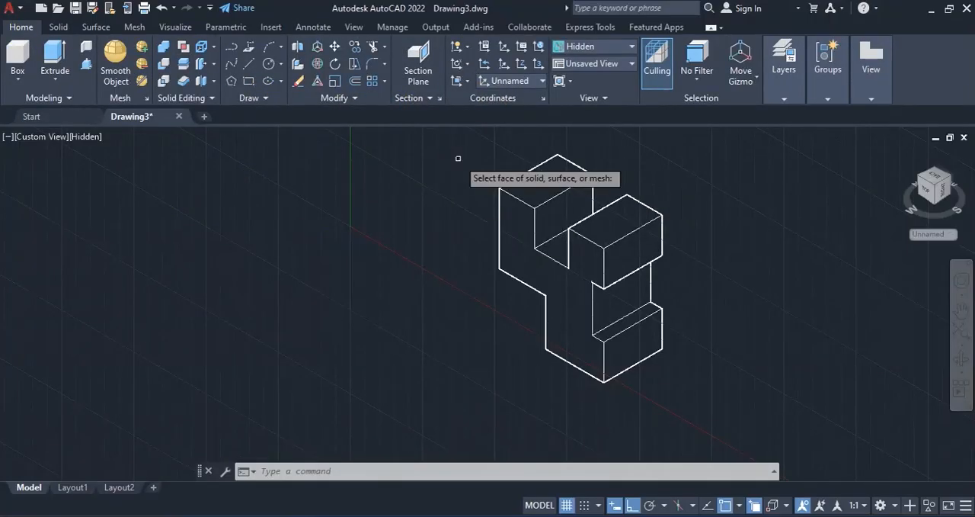
{"action": "left_click", "coordinate": [528, 267]}
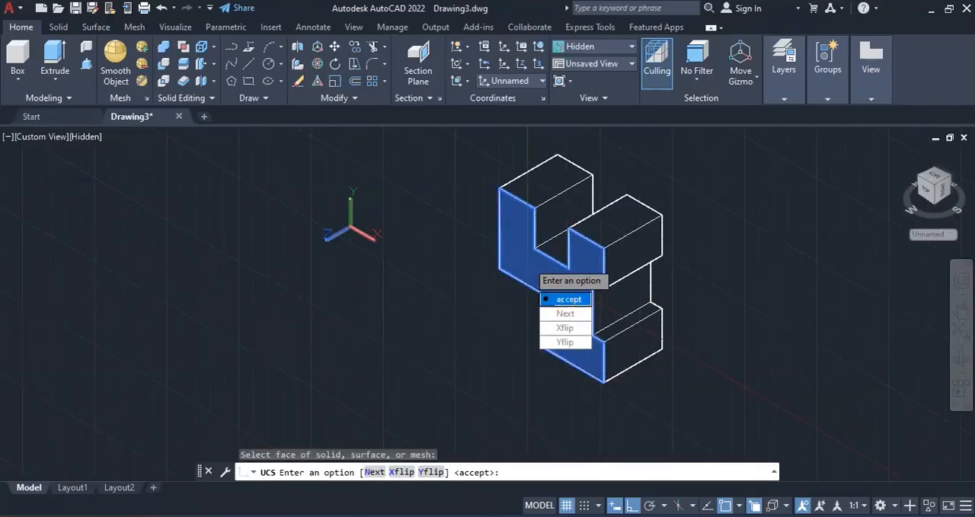
{"action": "key", "text": "Return"}
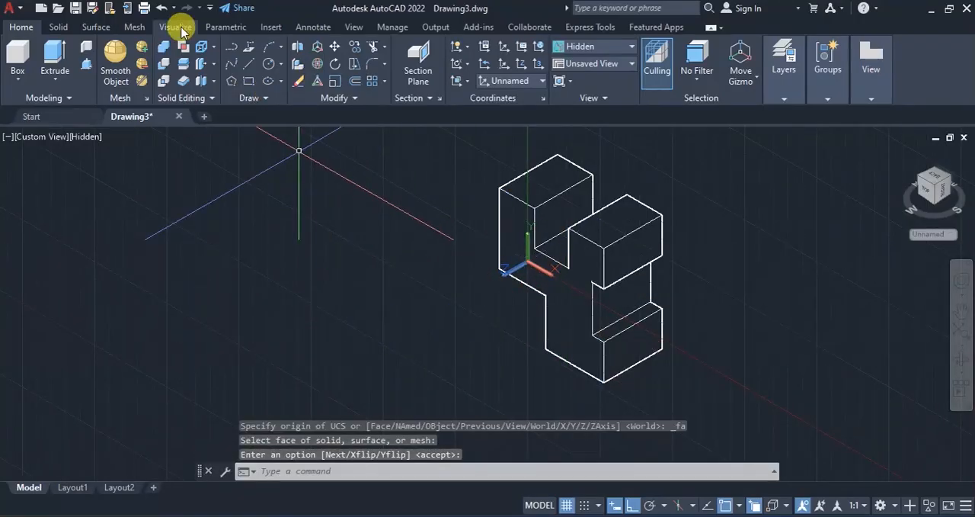
Step: Add a linear dimension for the front face's outer left vertical edge, placed just outside the block
{"action": "left_click", "coordinate": [312, 25]}
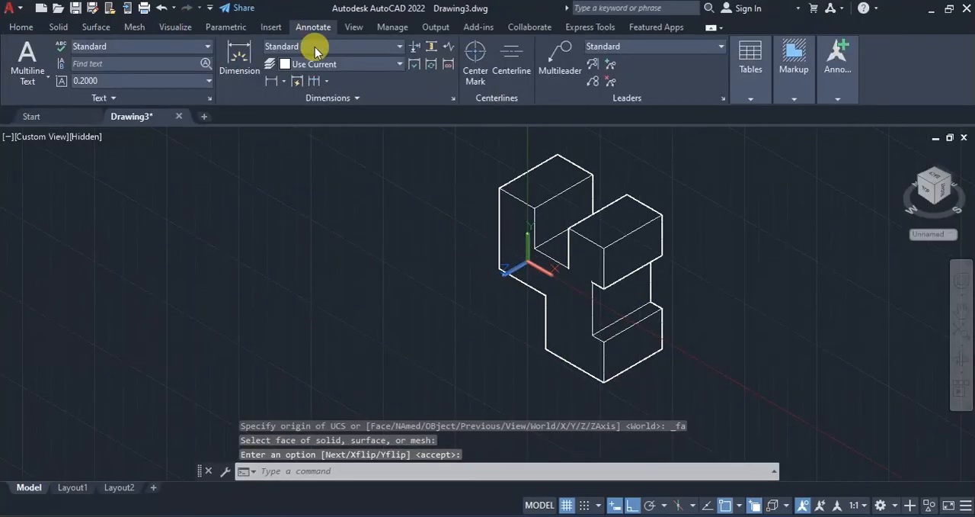
{"action": "left_click", "coordinate": [272, 80]}
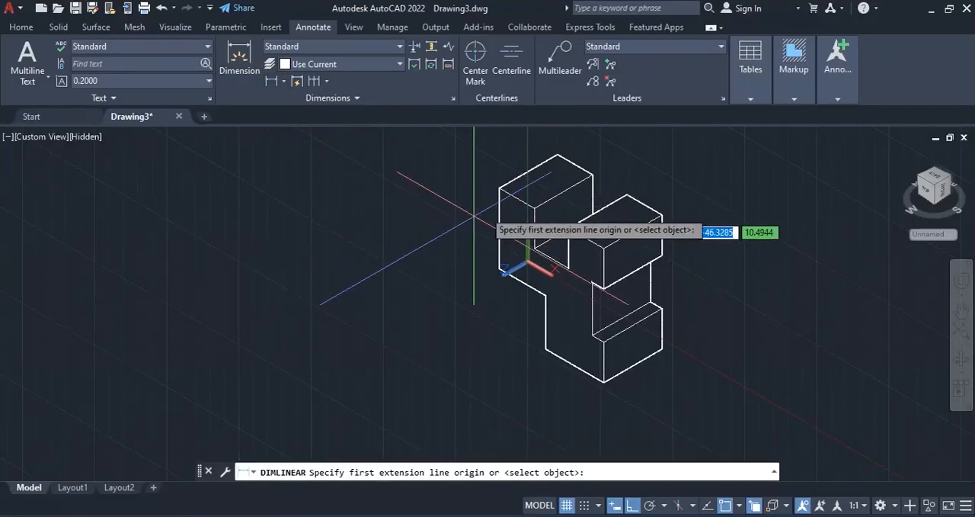
{"action": "left_click", "coordinate": [501, 268]}
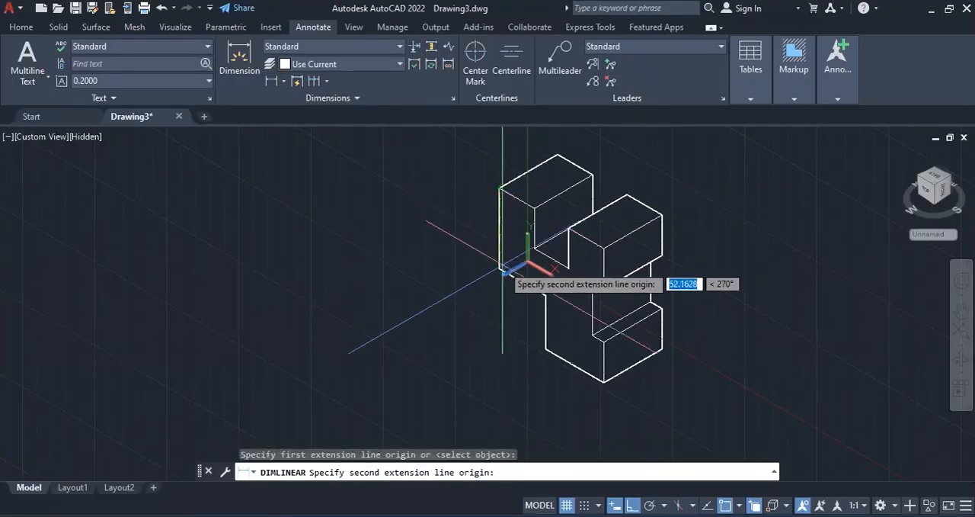
{"action": "left_click", "coordinate": [499, 185]}
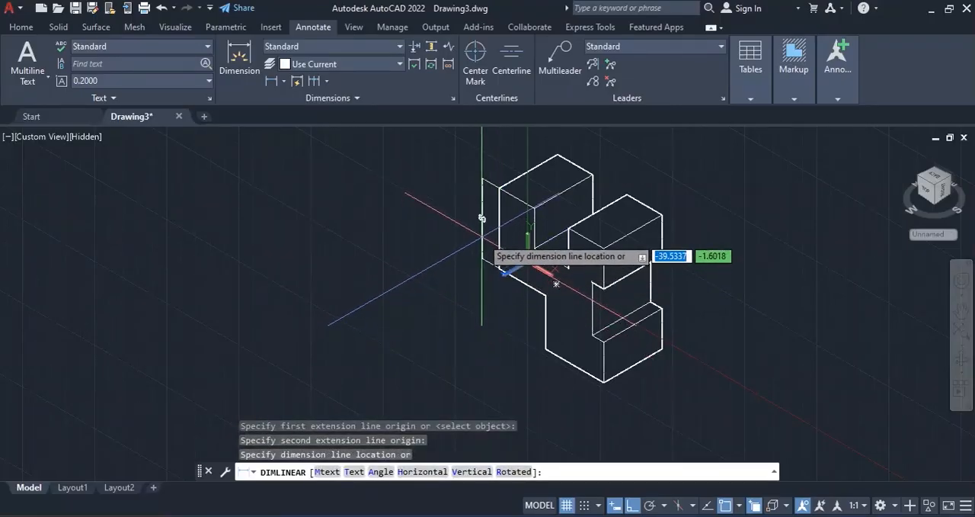
{"action": "left_click", "coordinate": [482, 228]}
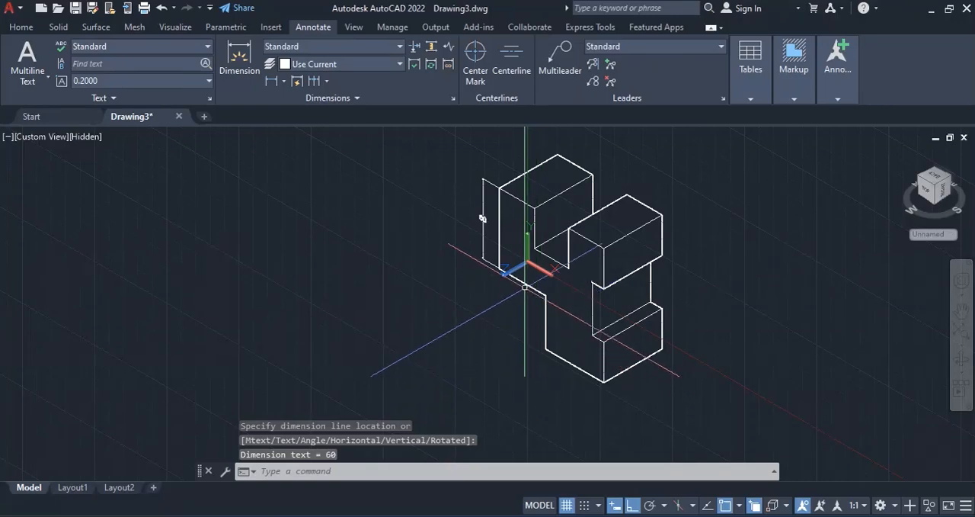
Step: Add a linear dimension for the depth of the upper slot, placed along the front face's left edge
{"action": "left_click", "coordinate": [271, 80]}
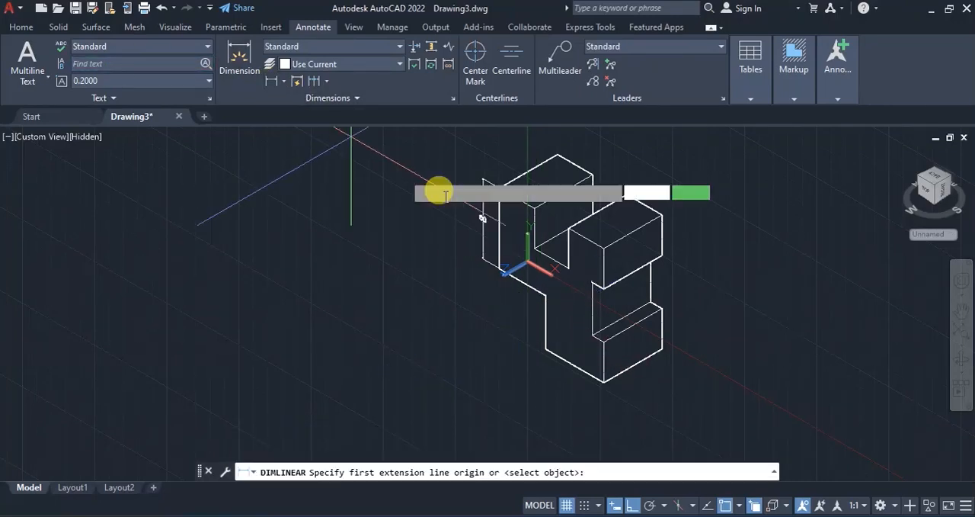
{"action": "left_click", "coordinate": [535, 247]}
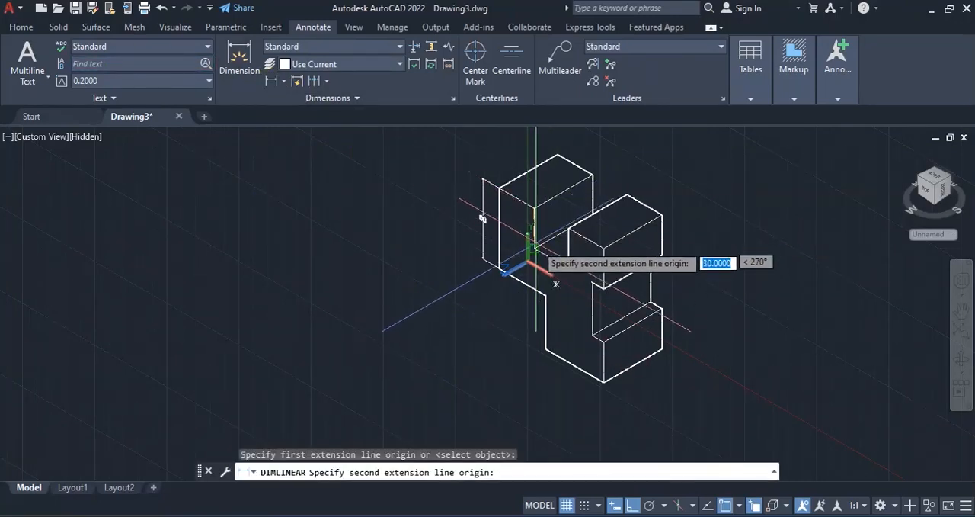
{"action": "left_click", "coordinate": [536, 244]}
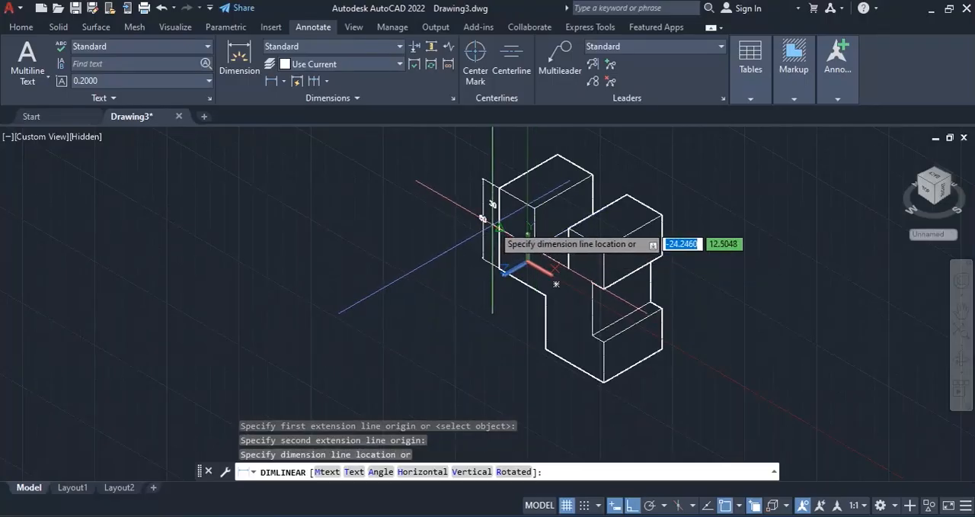
{"action": "left_click", "coordinate": [496, 227]}
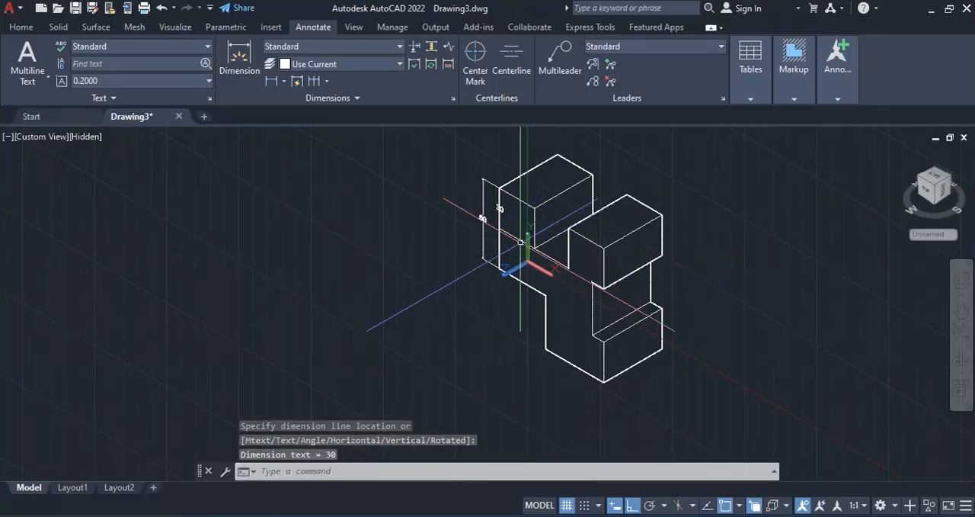
Step: Add a linear dimension for the front face's overall height, placed outside the existing vertical dimensions
{"action": "left_click", "coordinate": [245, 64]}
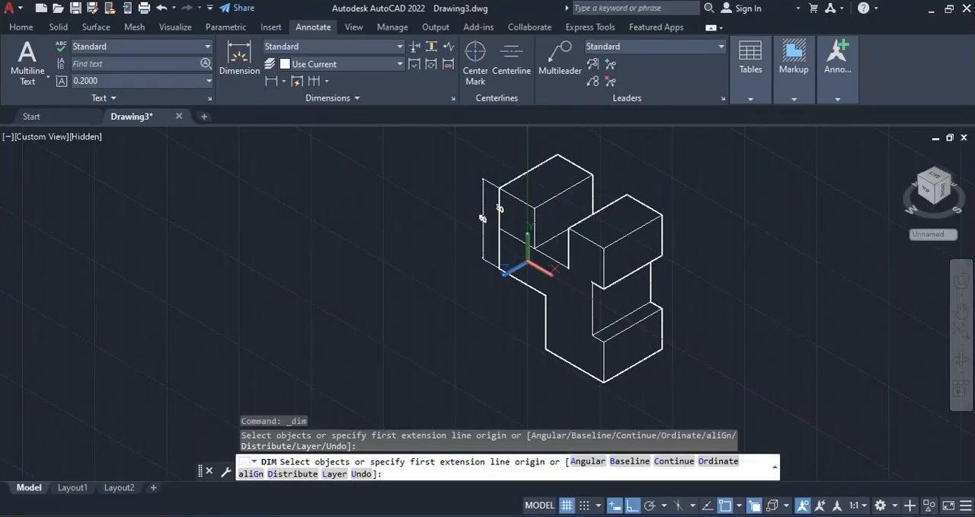
{"action": "left_click", "coordinate": [271, 81]}
{"action": "left_click", "coordinate": [500, 269]}
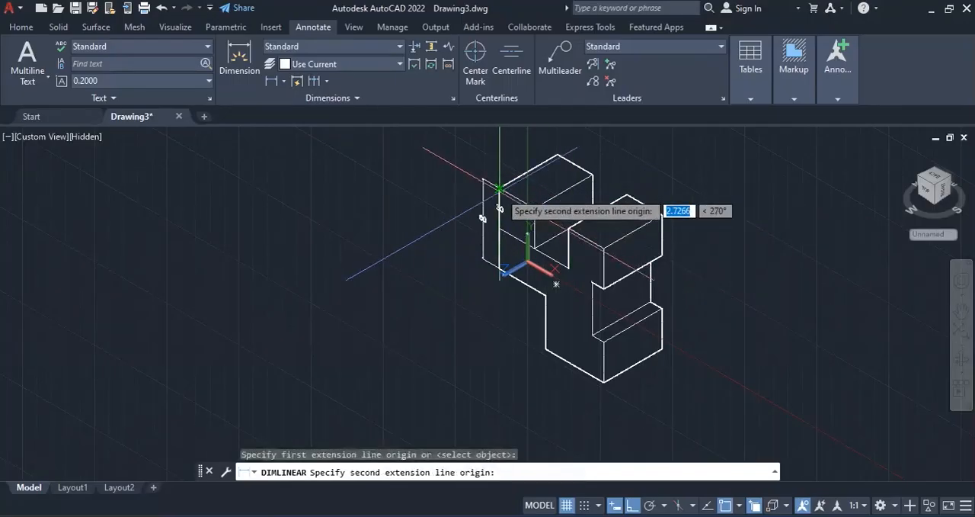
{"action": "left_click", "coordinate": [565, 358]}
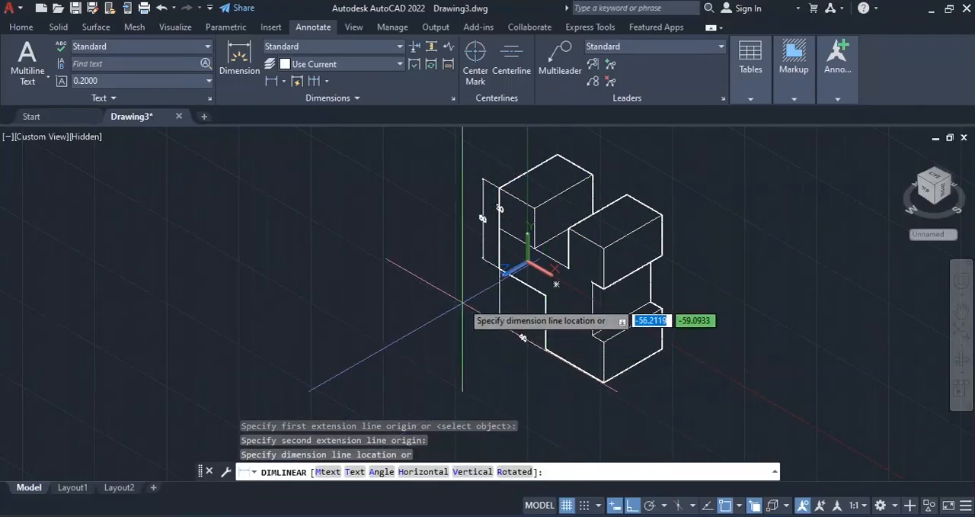
{"action": "left_click", "coordinate": [462, 245]}
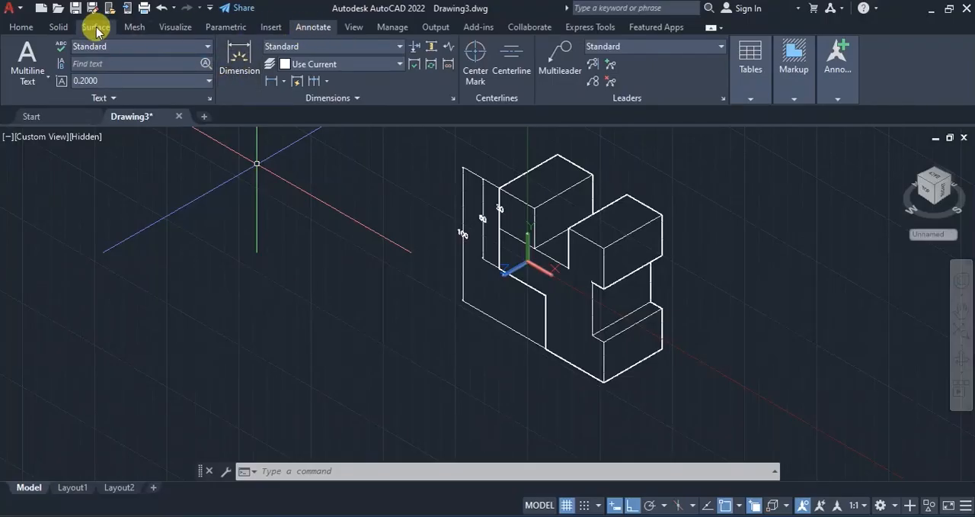
Step: Align the UCS to the lower end face of the block, below the side notch
{"action": "left_click", "coordinate": [23, 28]}
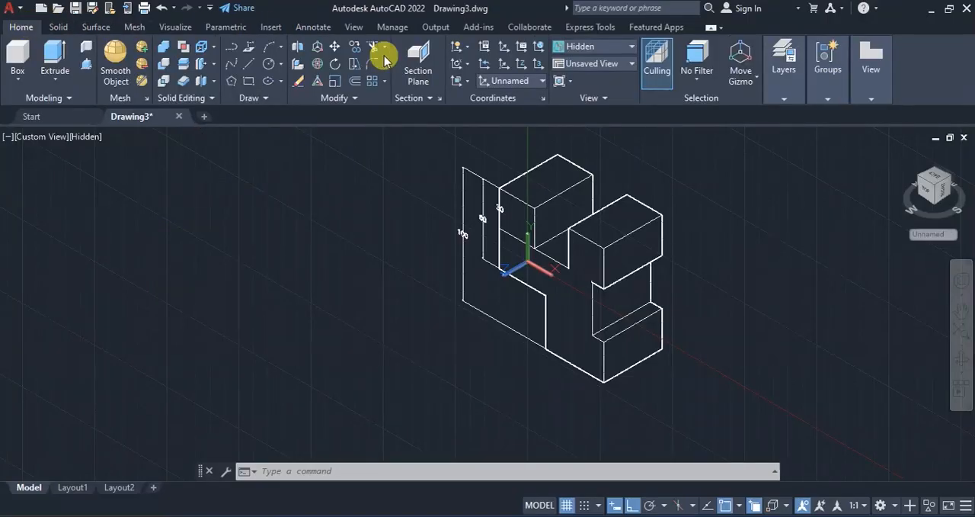
{"action": "left_click", "coordinate": [460, 81]}
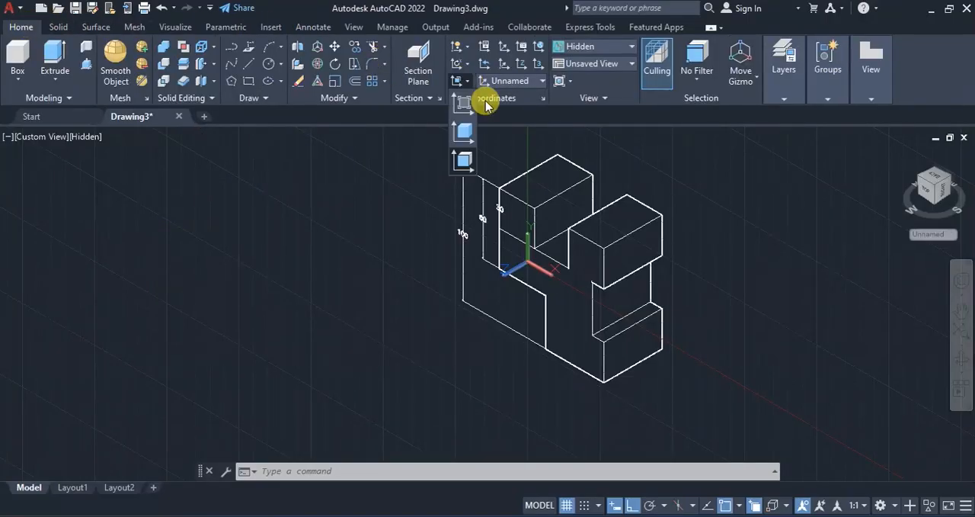
{"action": "left_click", "coordinate": [463, 164]}
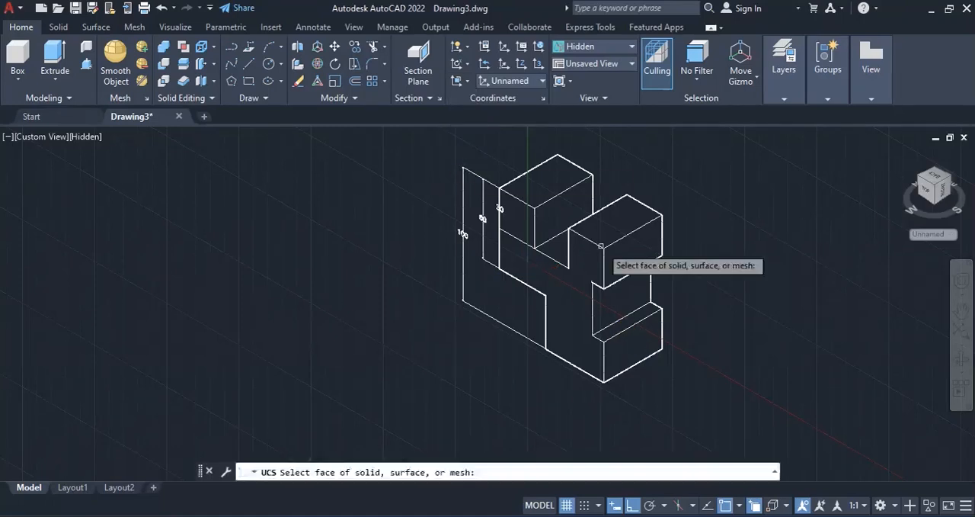
{"action": "left_click", "coordinate": [622, 360]}
{"action": "left_click", "coordinate": [659, 394]}
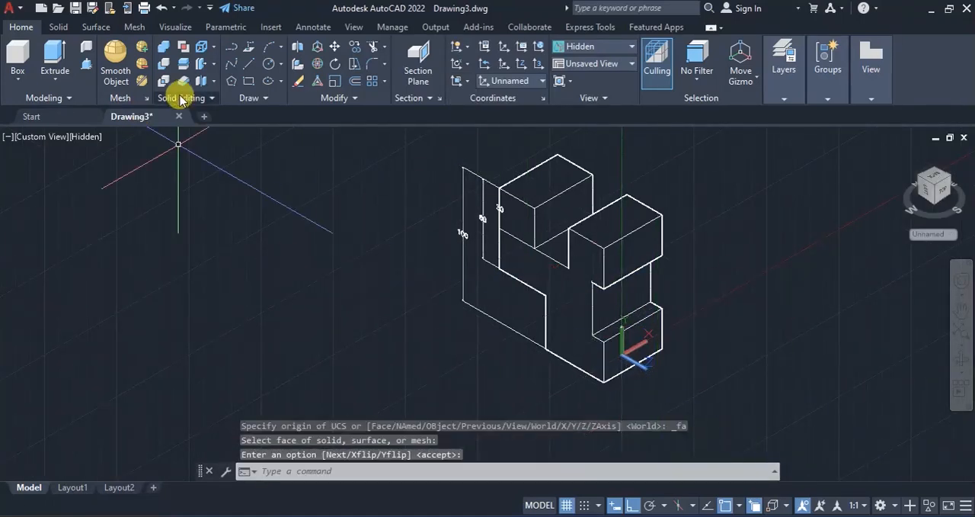
Step: Add a linear dimension for the block's extrusion depth along the lower end face's bottom edge, placed below it
{"action": "left_click", "coordinate": [311, 26]}
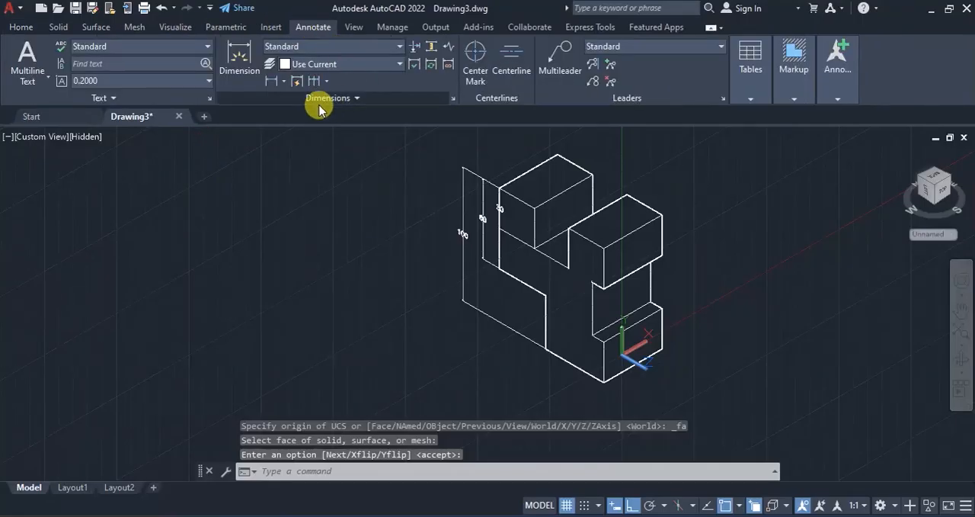
{"action": "left_click", "coordinate": [271, 82]}
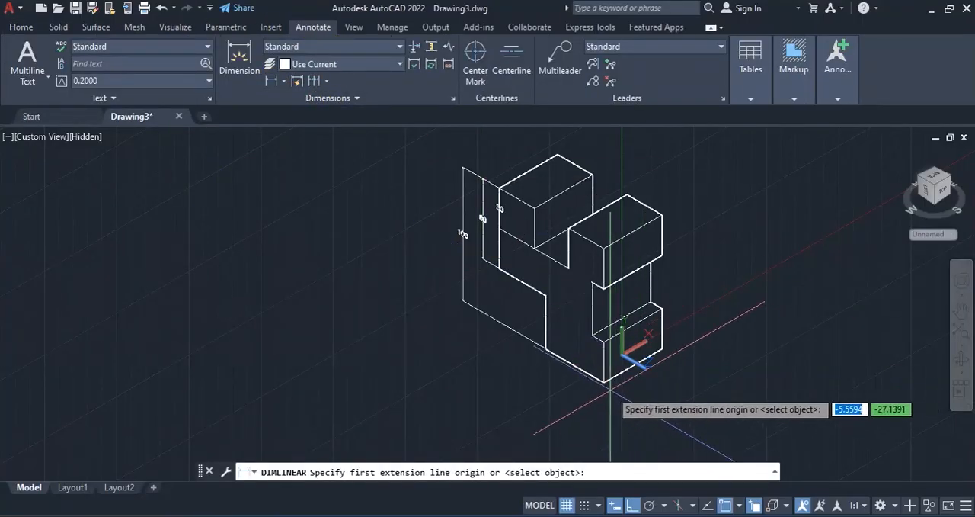
{"action": "left_click", "coordinate": [604, 380]}
{"action": "left_click", "coordinate": [659, 349]}
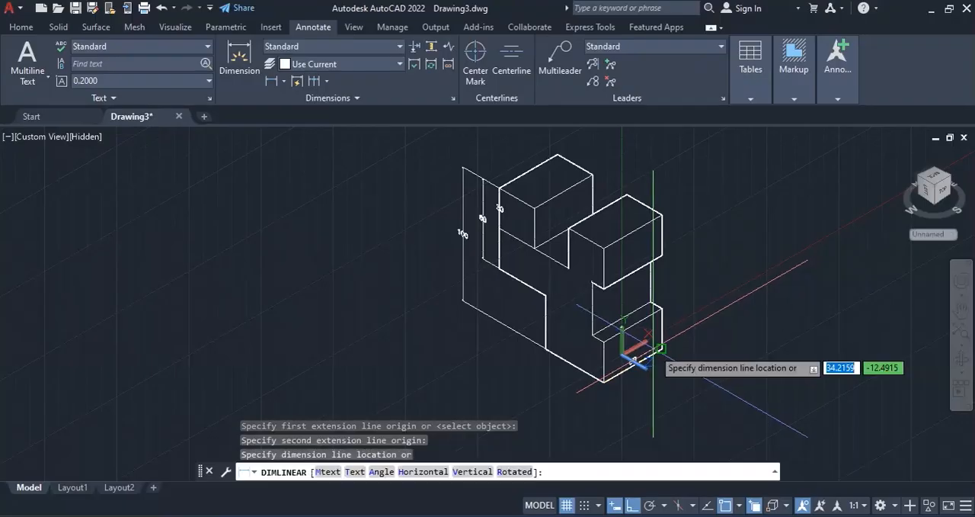
{"action": "left_click", "coordinate": [645, 383]}
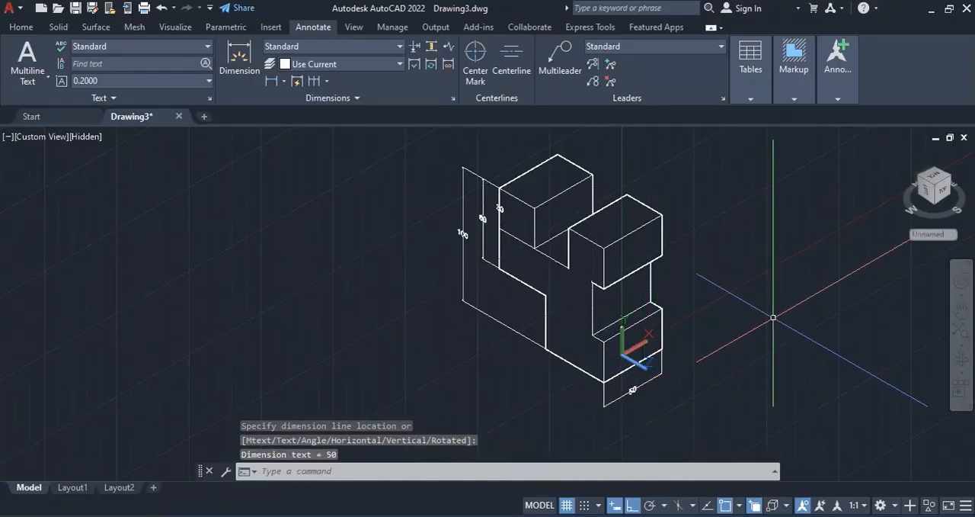
{"action": "scroll", "coordinate": [709, 250], "scroll_direction": "up", "scroll_amount": 2}
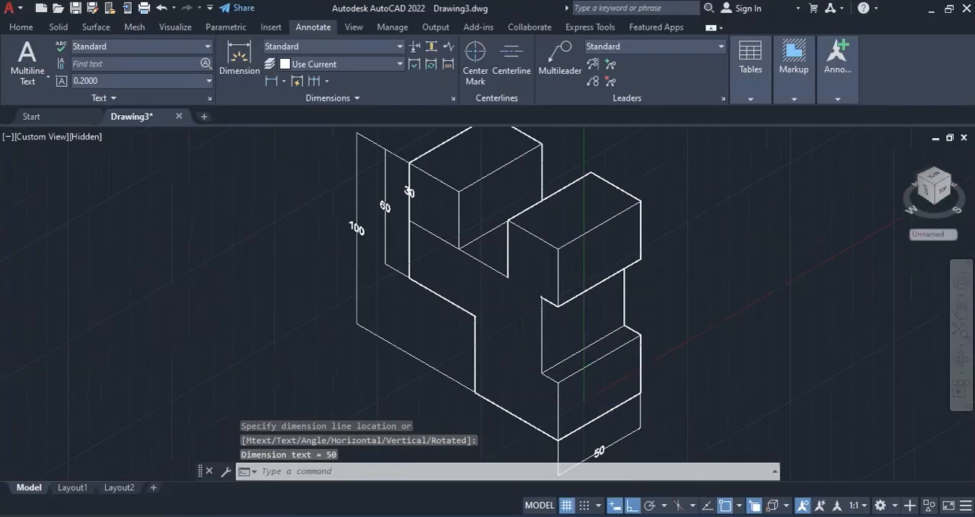
{"action": "scroll", "coordinate": [643, 228], "scroll_direction": "down", "scroll_amount": 2}
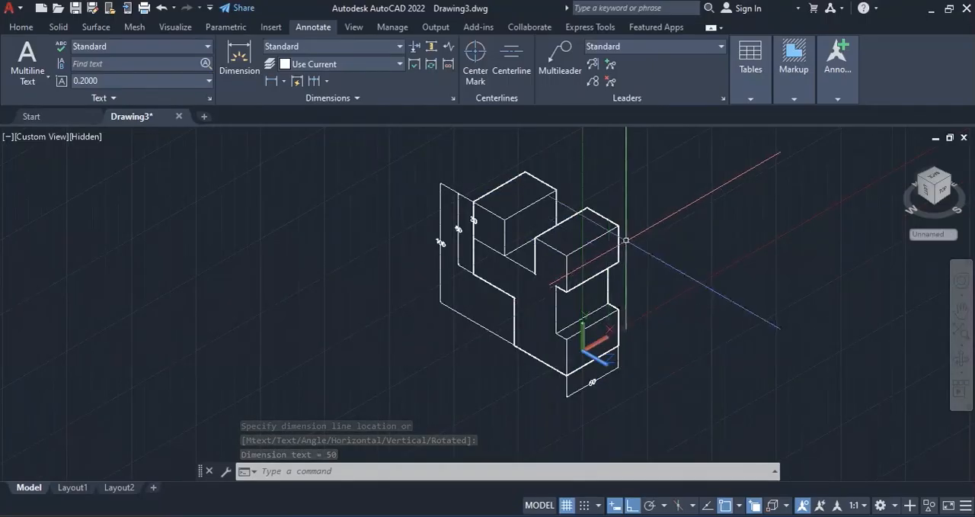
{"action": "scroll", "coordinate": [656, 242], "scroll_direction": "up", "scroll_amount": 1}
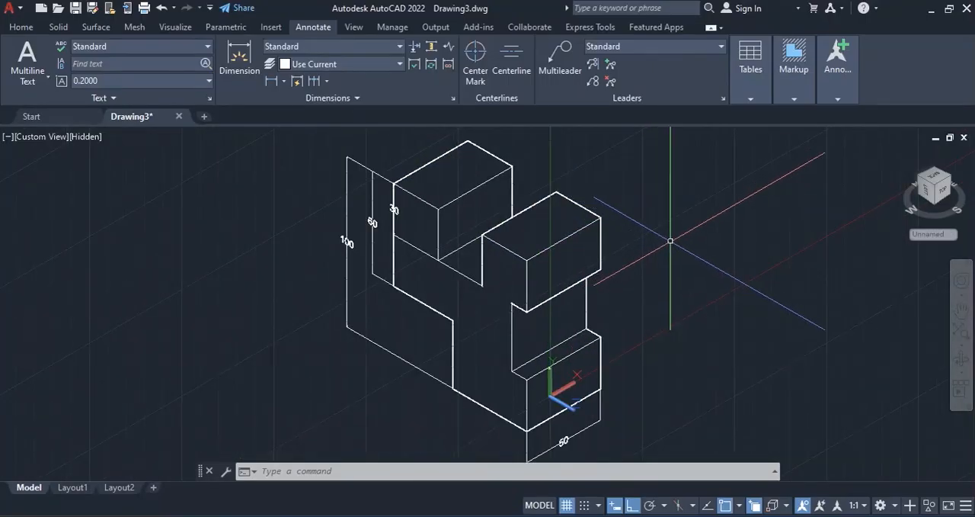